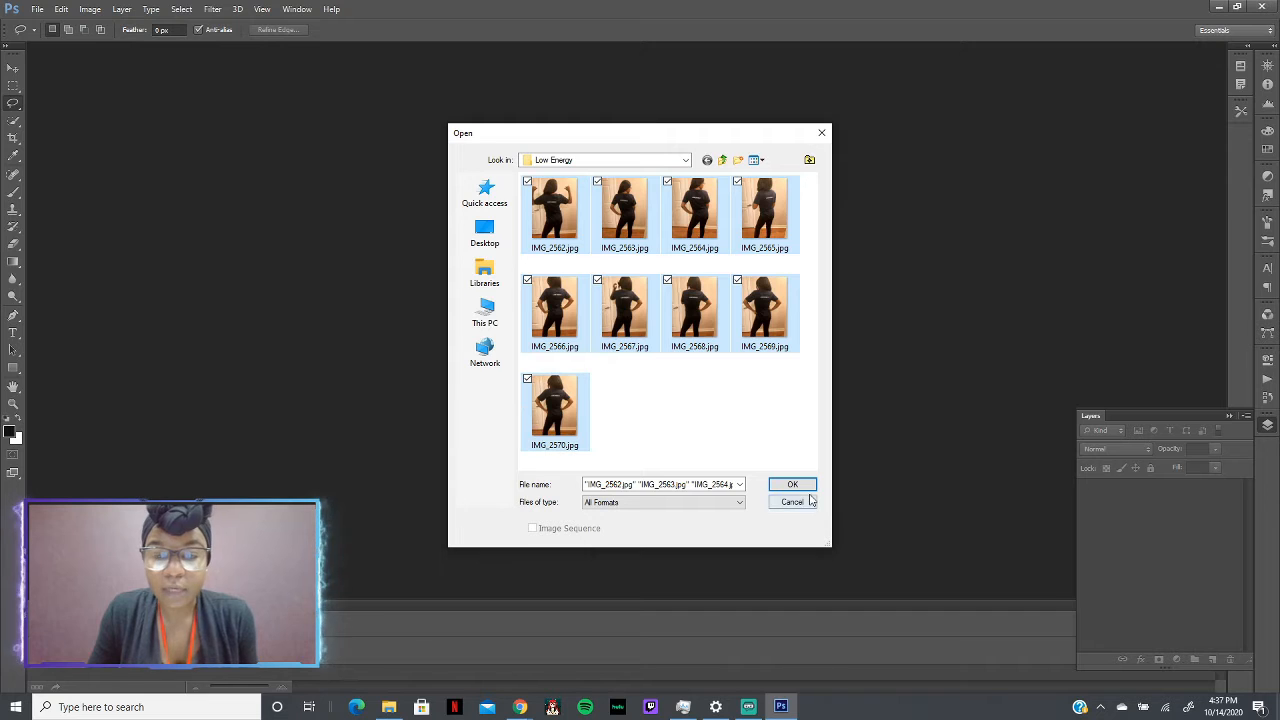
Step: Load IMG_2562.jpg through IMG_2570.jpg as stacked layers in a new document
left_click(800, 486)
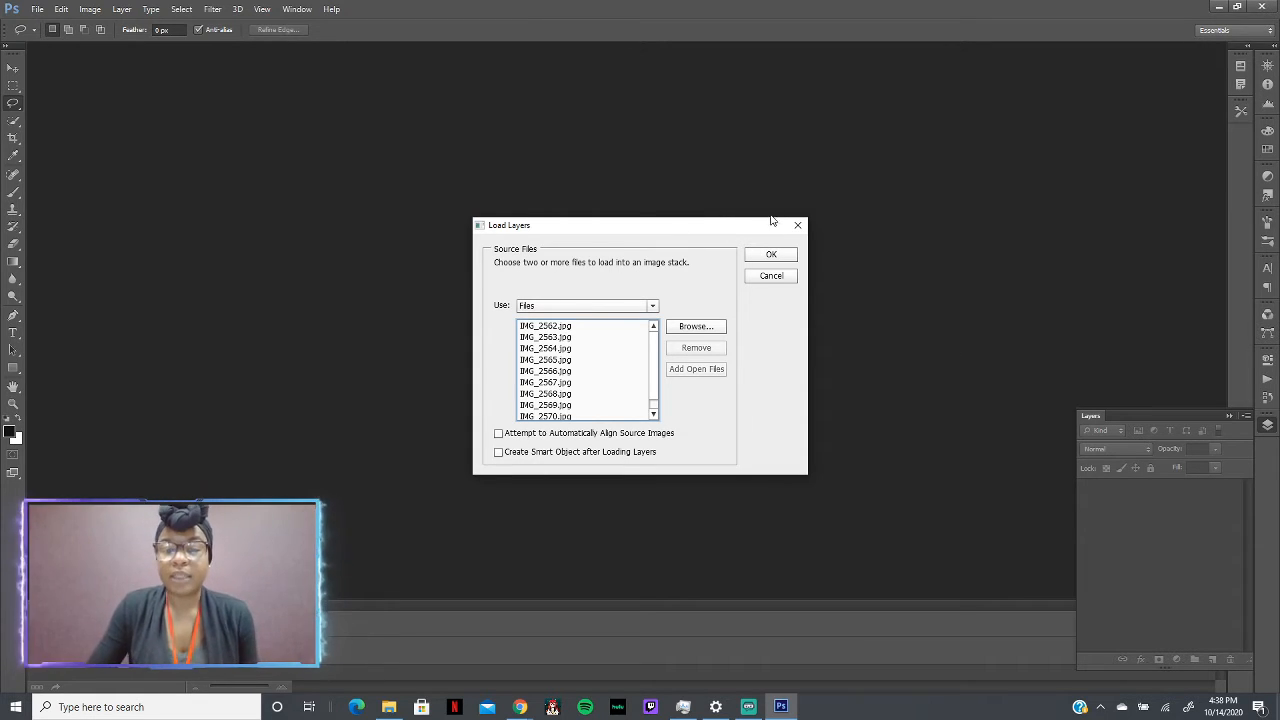
left_click(771, 255)
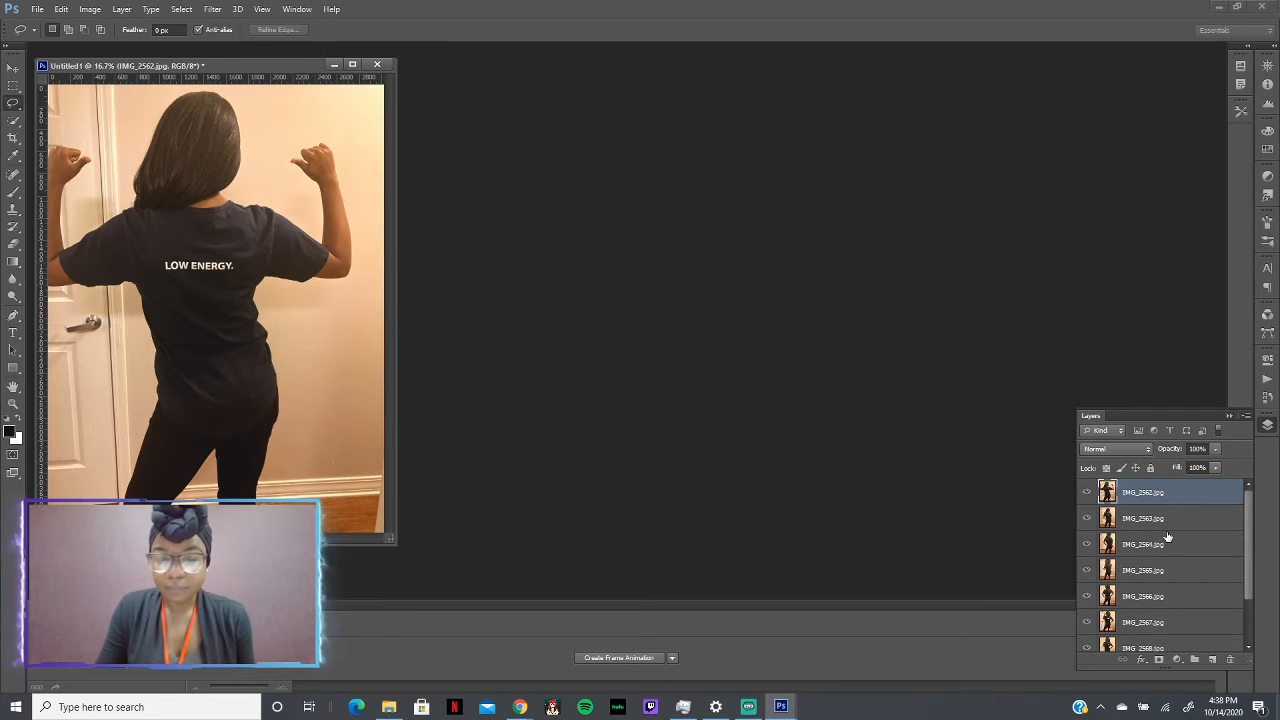
scroll(1176, 540, "down", 2)
scroll(1172, 545, "up", 3)
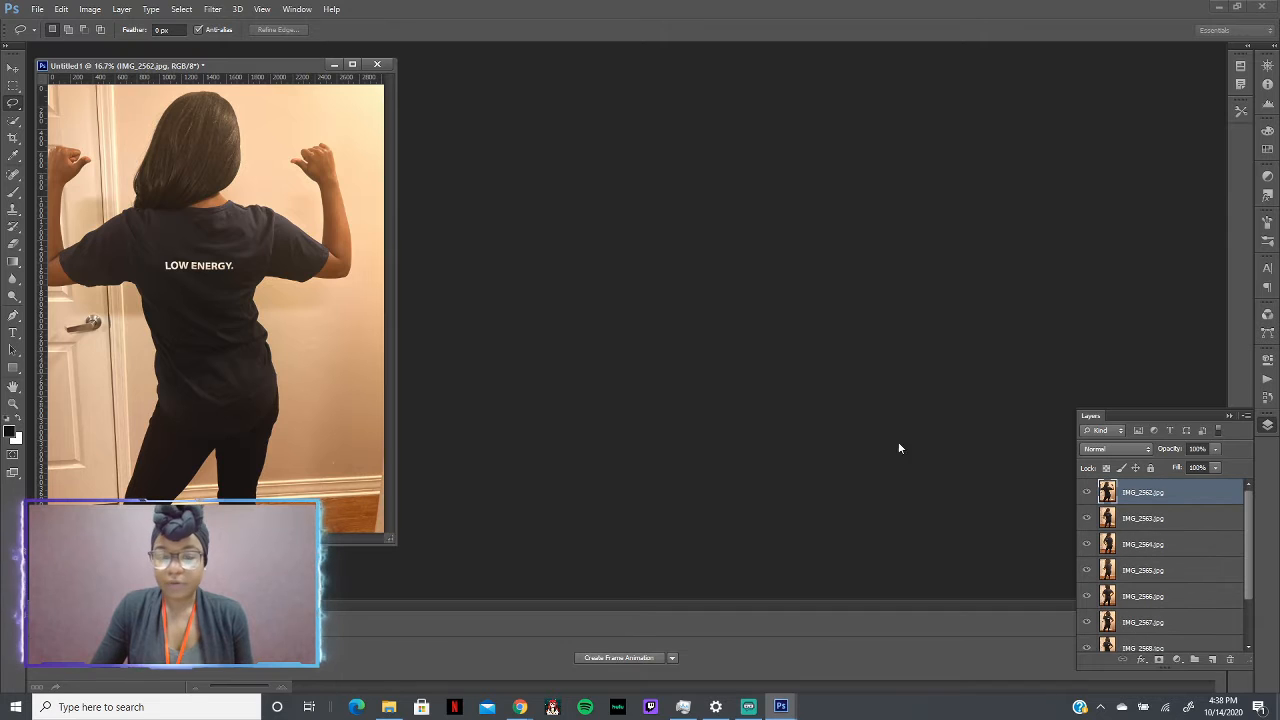
Step: Create a frame animation, convert it to a video timeline, and enlarge the timeline area
left_click(629, 657)
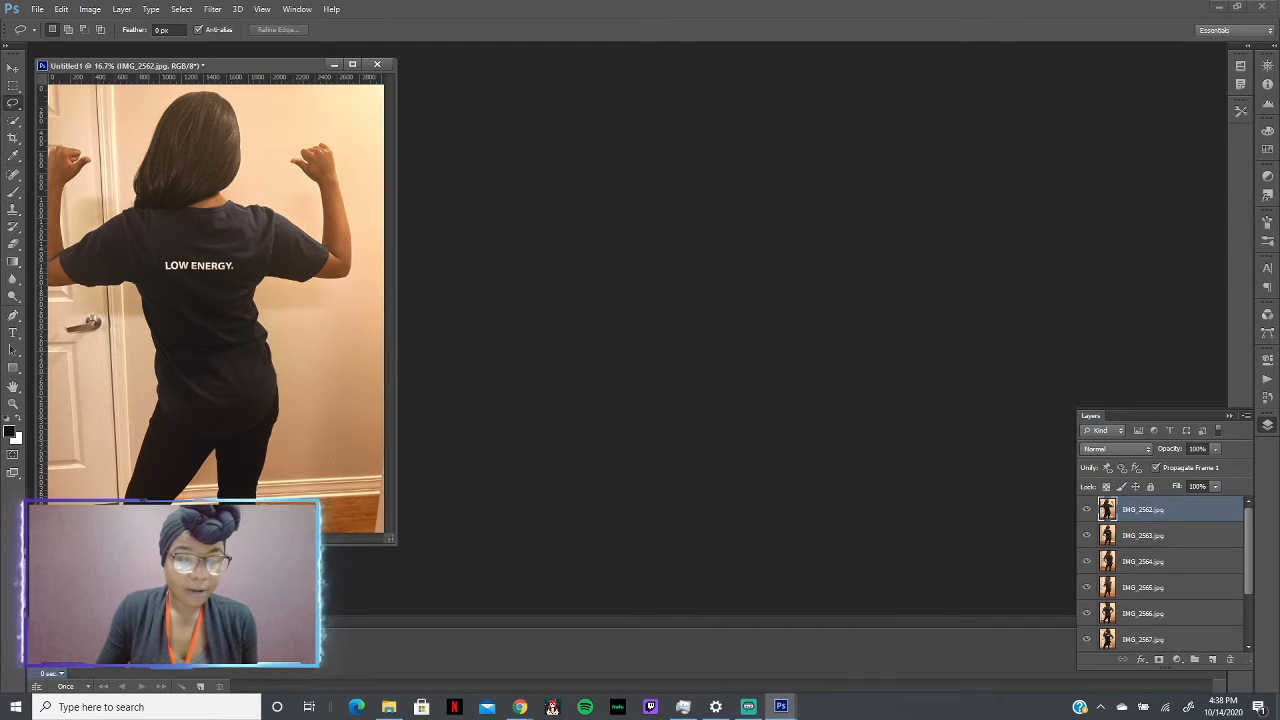
left_click(36, 687)
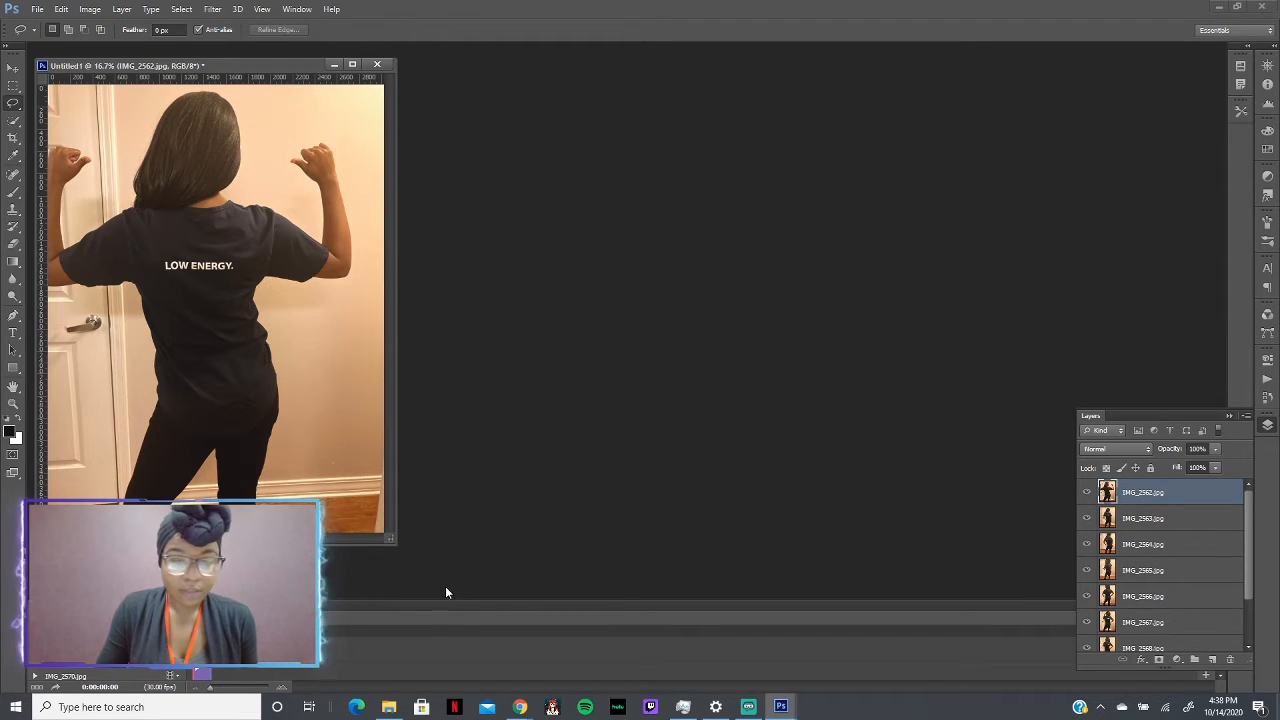
left_click_drag(457, 600, 455, 561)
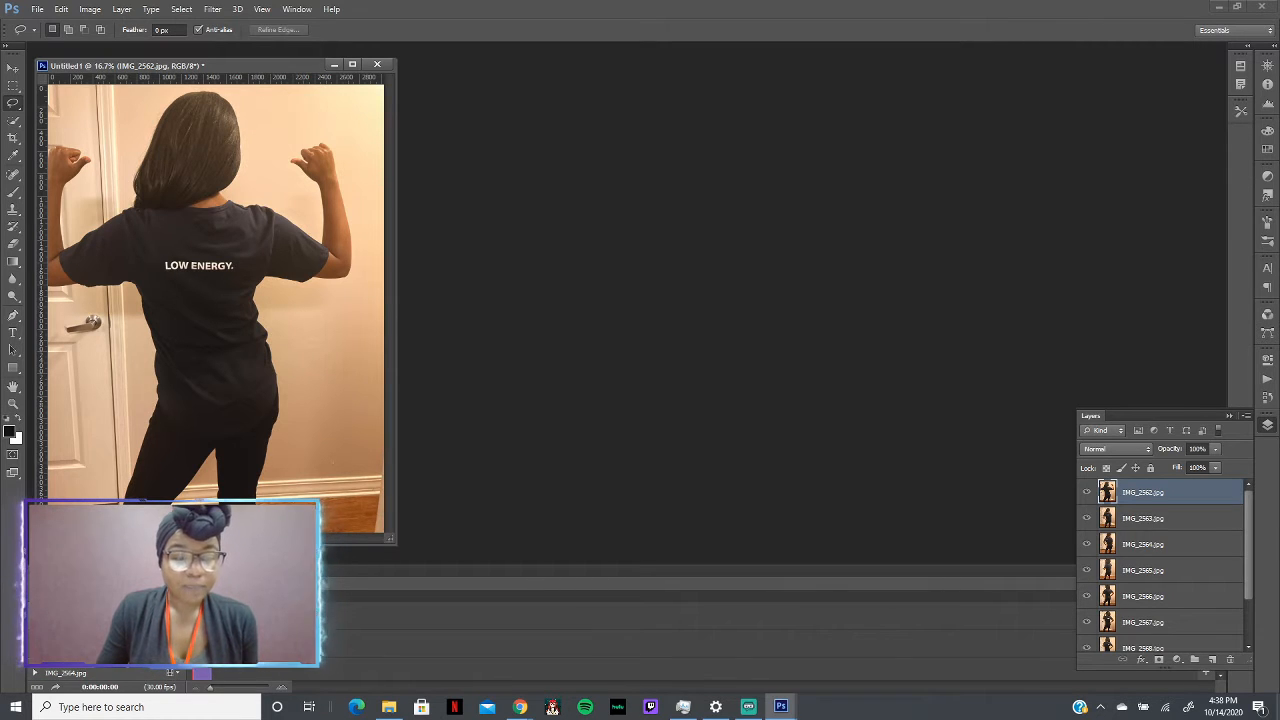
Step: Check the frame animation view, return to the video timeline, and check where it ends before going back to its start
left_click(35, 688)
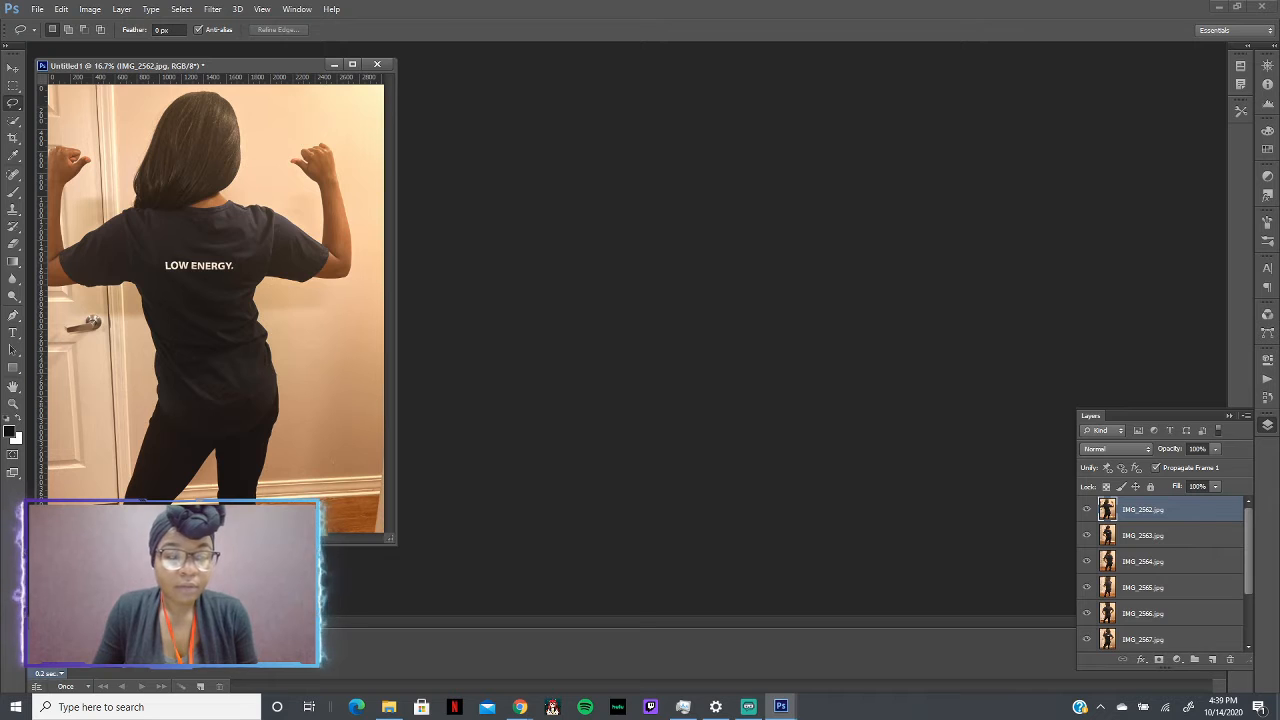
left_click(34, 688)
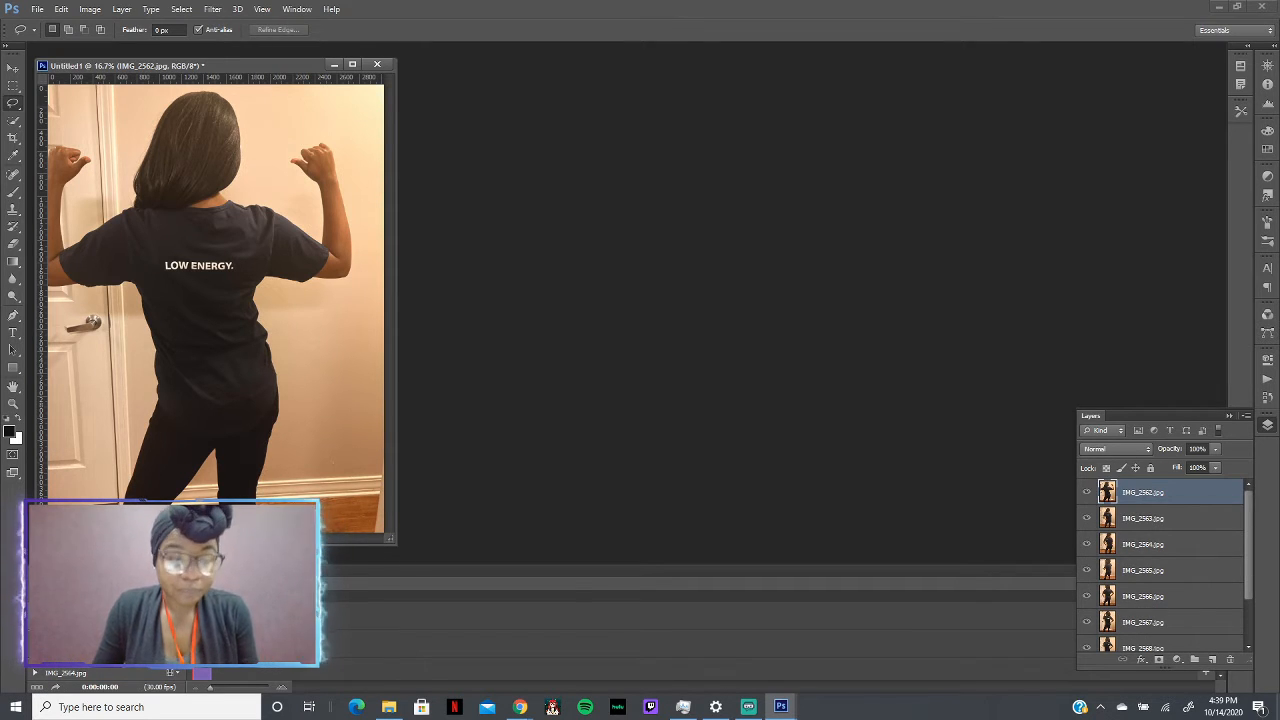
key("End")
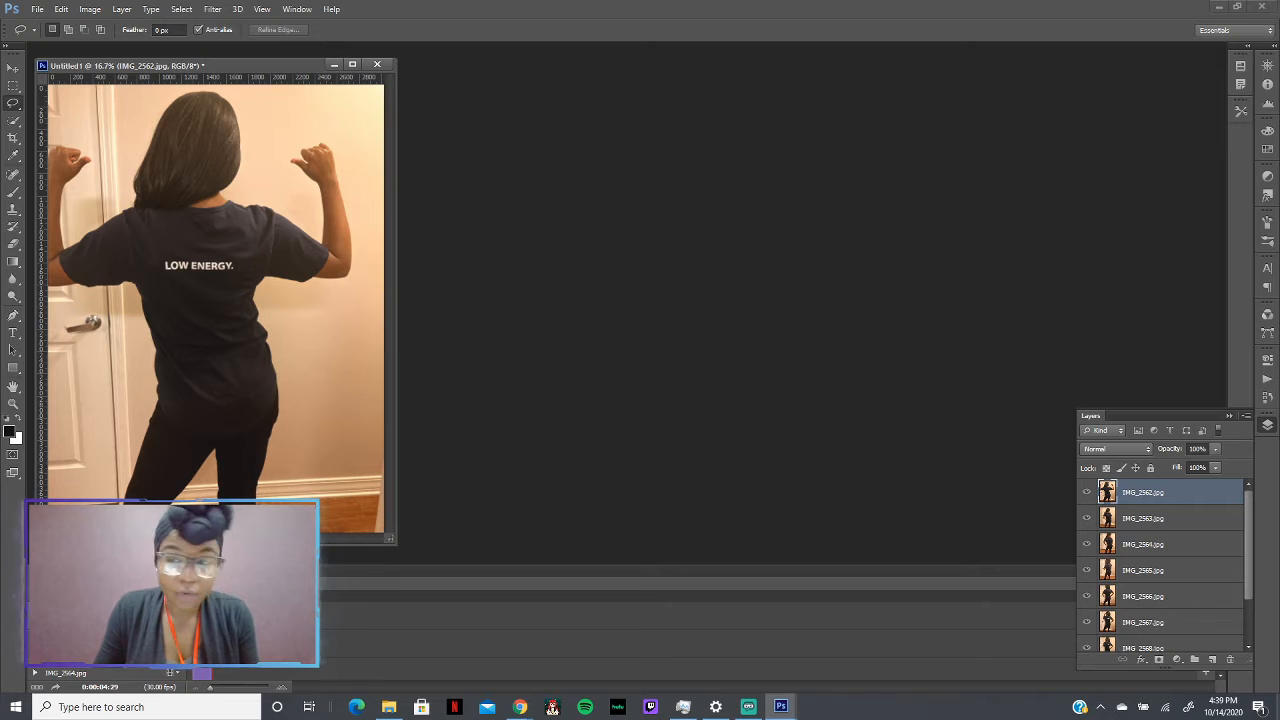
left_click_drag(206, 583, 194, 583)
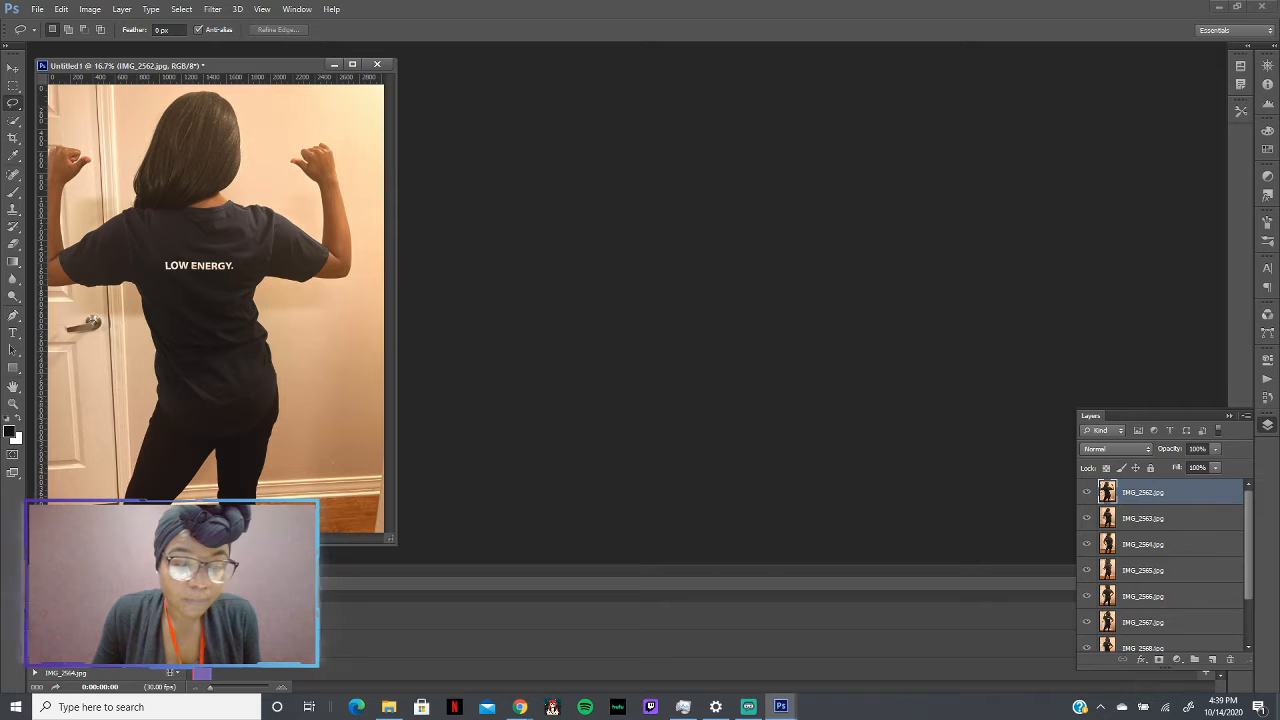
Step: Offset the clips of layers IMG_2563.jpg through IMG_2566.jpg on the video timeline so they are staggered one after another
left_click(1143, 518)
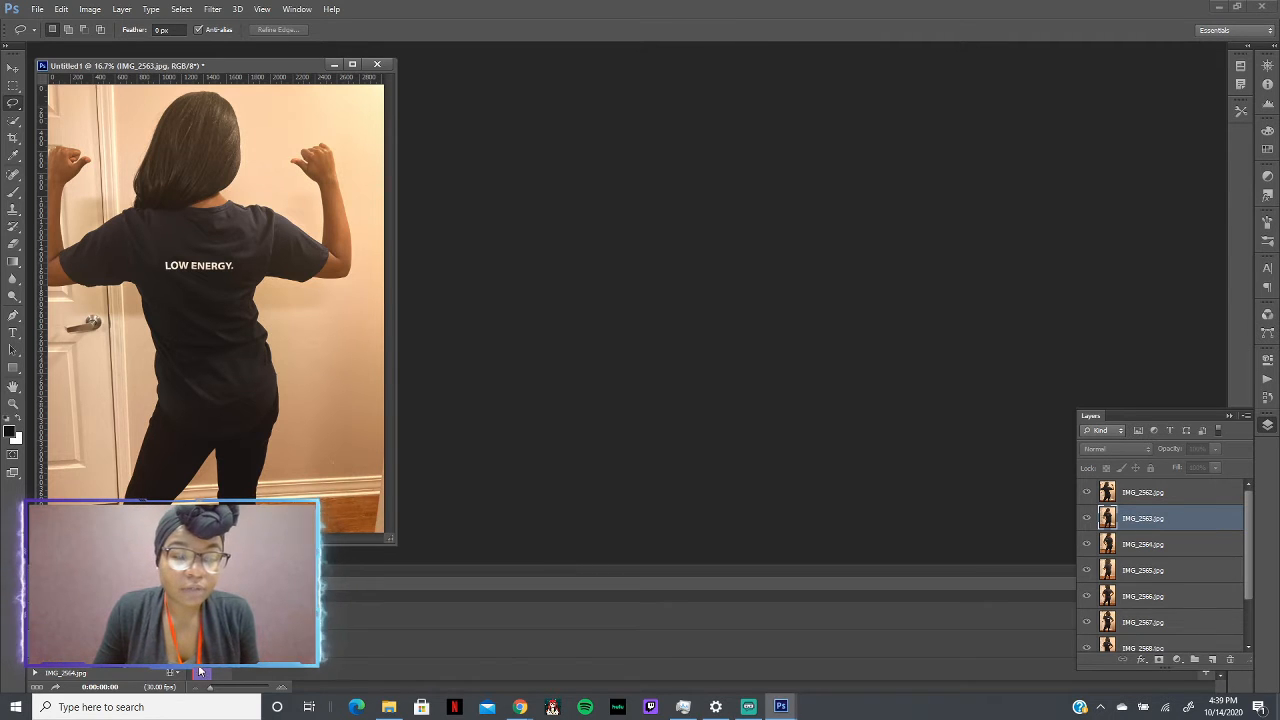
left_click_drag(244, 672, 203, 672)
scroll(242, 672, "down", 1)
scroll(203, 672, "down", 1)
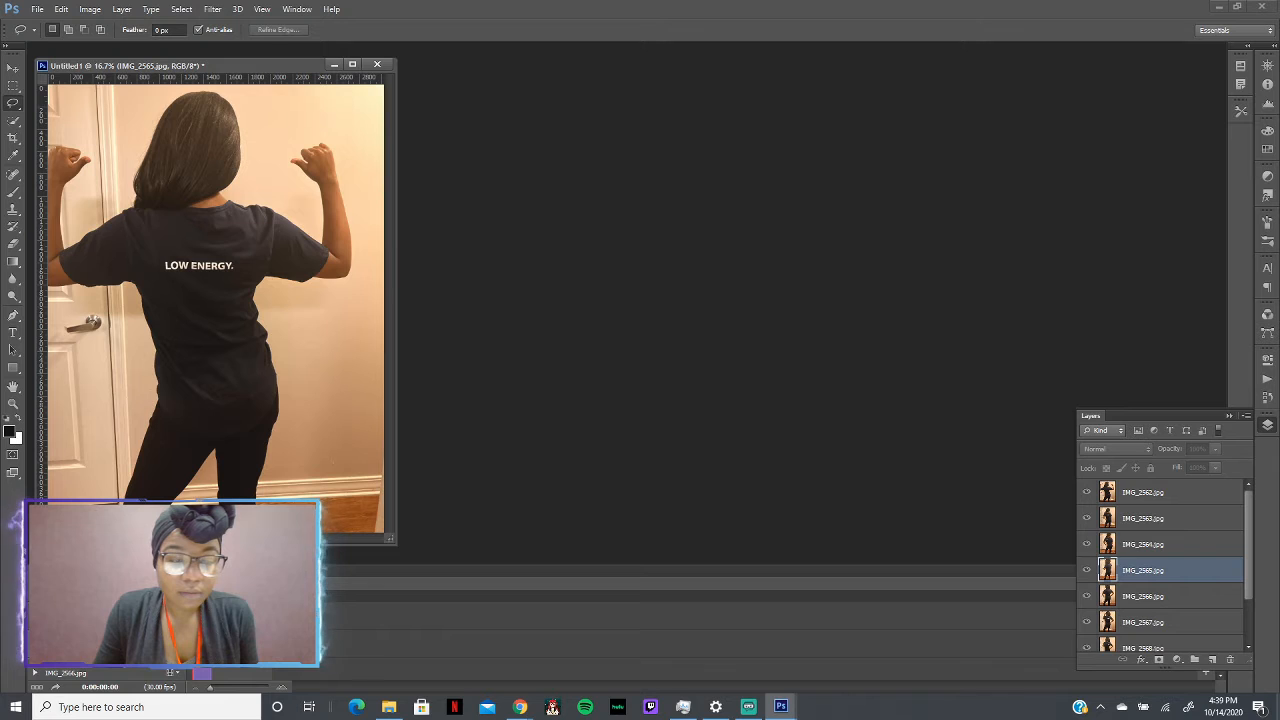
left_click_drag(202, 674, 262, 670)
scroll(262, 670, "down", 2)
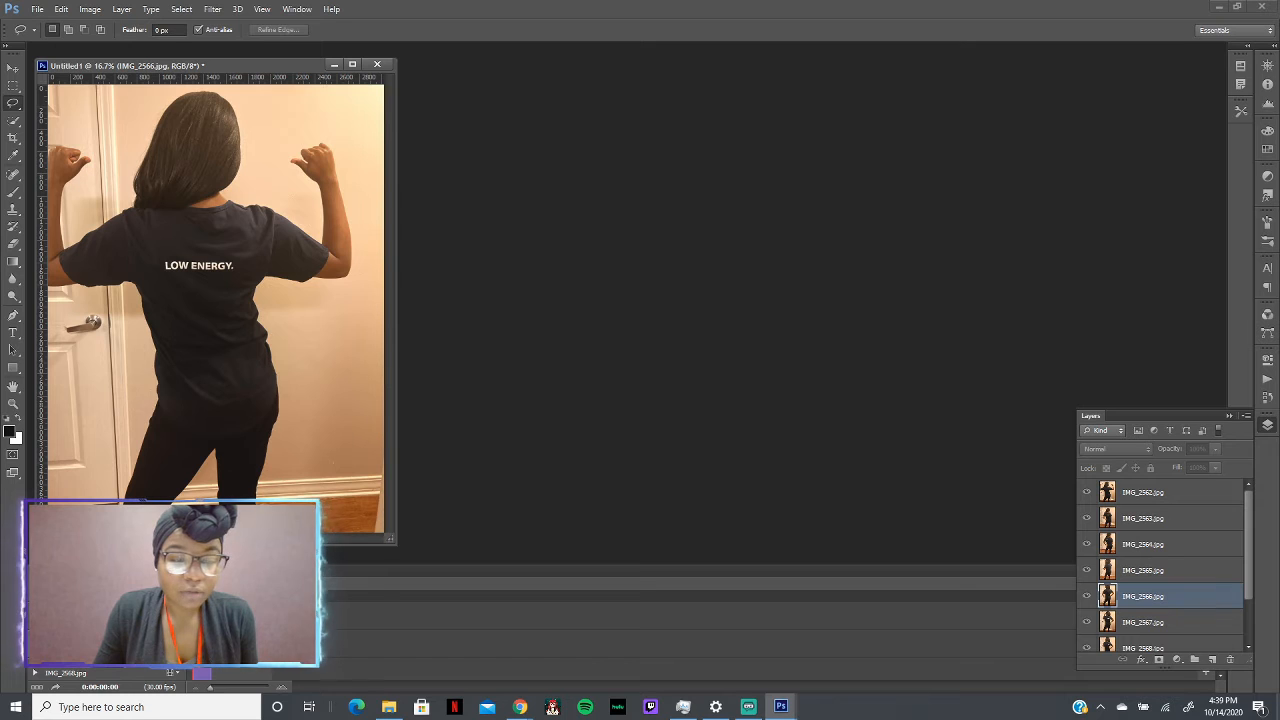
Step: Offset the clips of layers IMG_2567.jpg through IMG_2570.jpg on the video timeline, continuing the staggered sequence
left_click_drag(205, 647, 280, 647)
left_click_drag(210, 676, 286, 674)
scroll(252, 675, "down", 2)
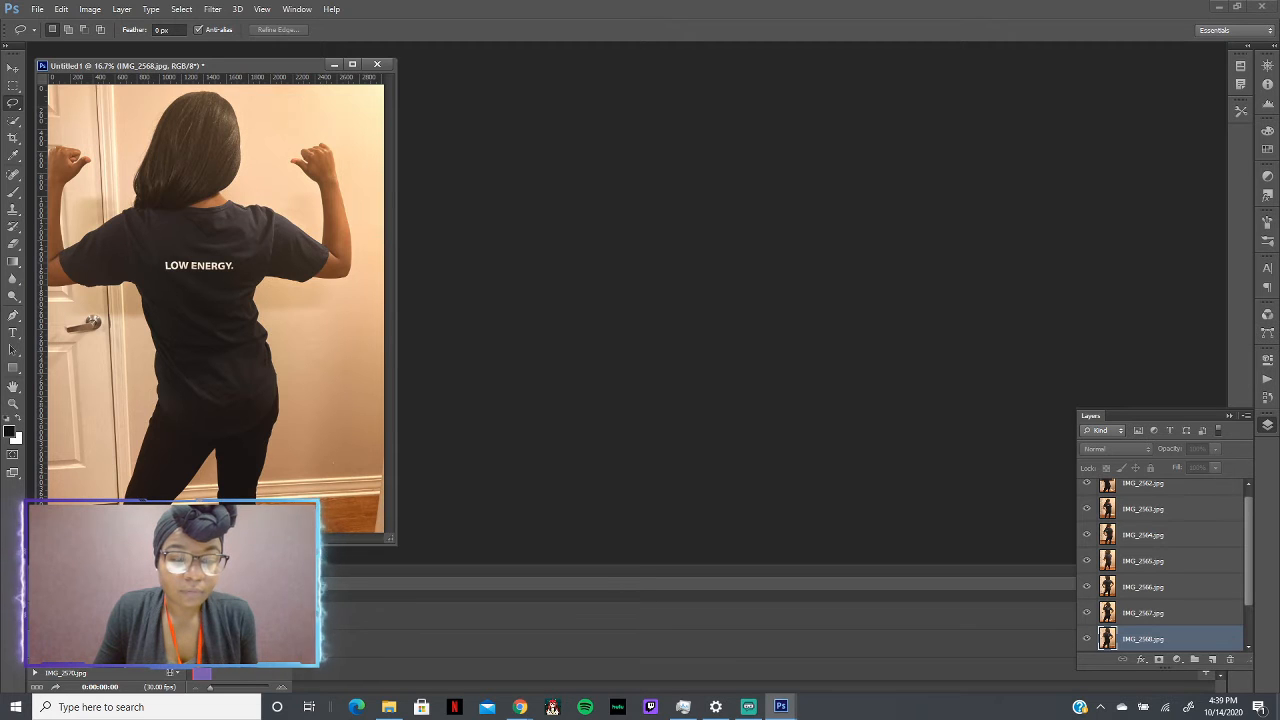
left_click_drag(204, 652, 296, 652)
scroll(290, 654, "down", 1)
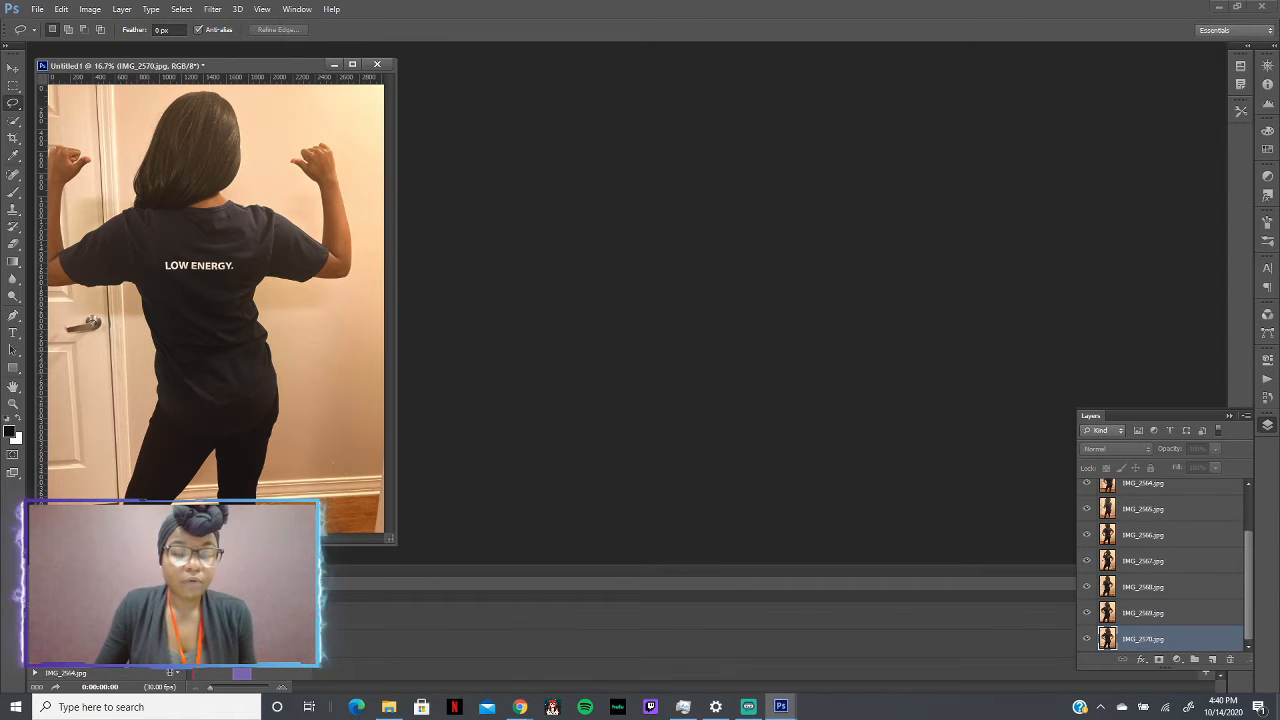
Step: Play the staggered photo sequence from the start of the video timeline and stop the playback
key("space")
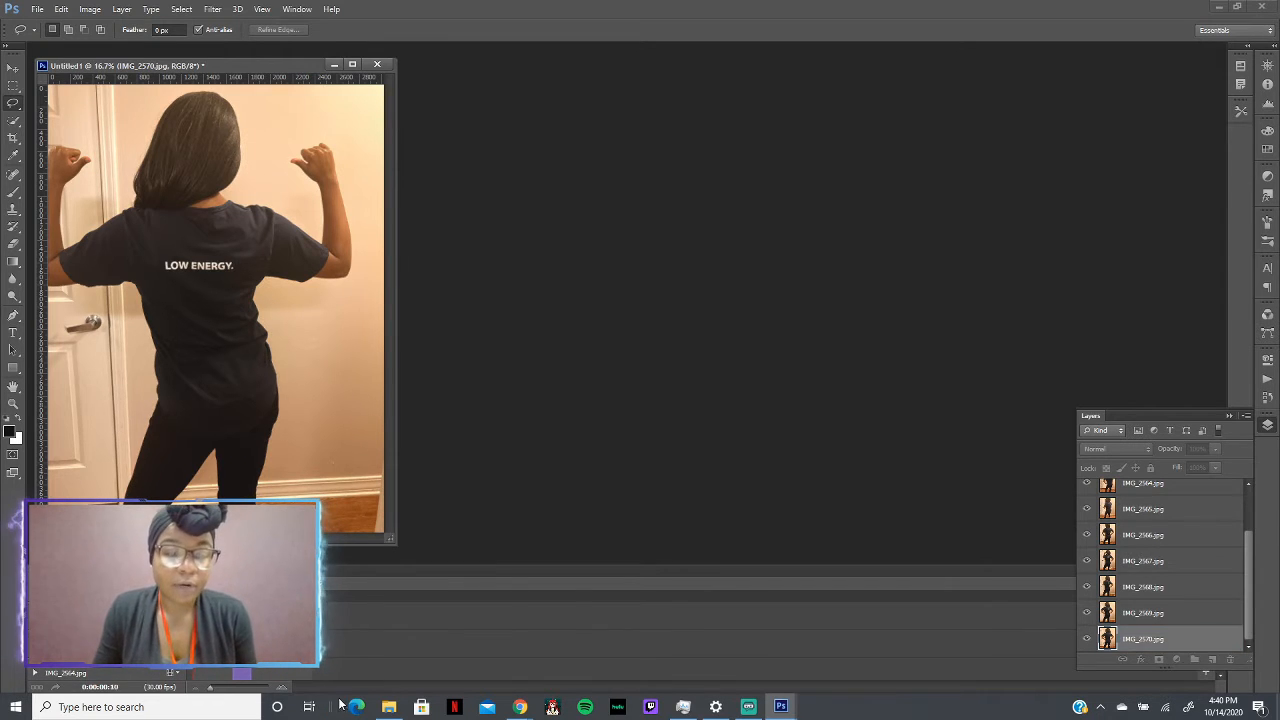
key("space")
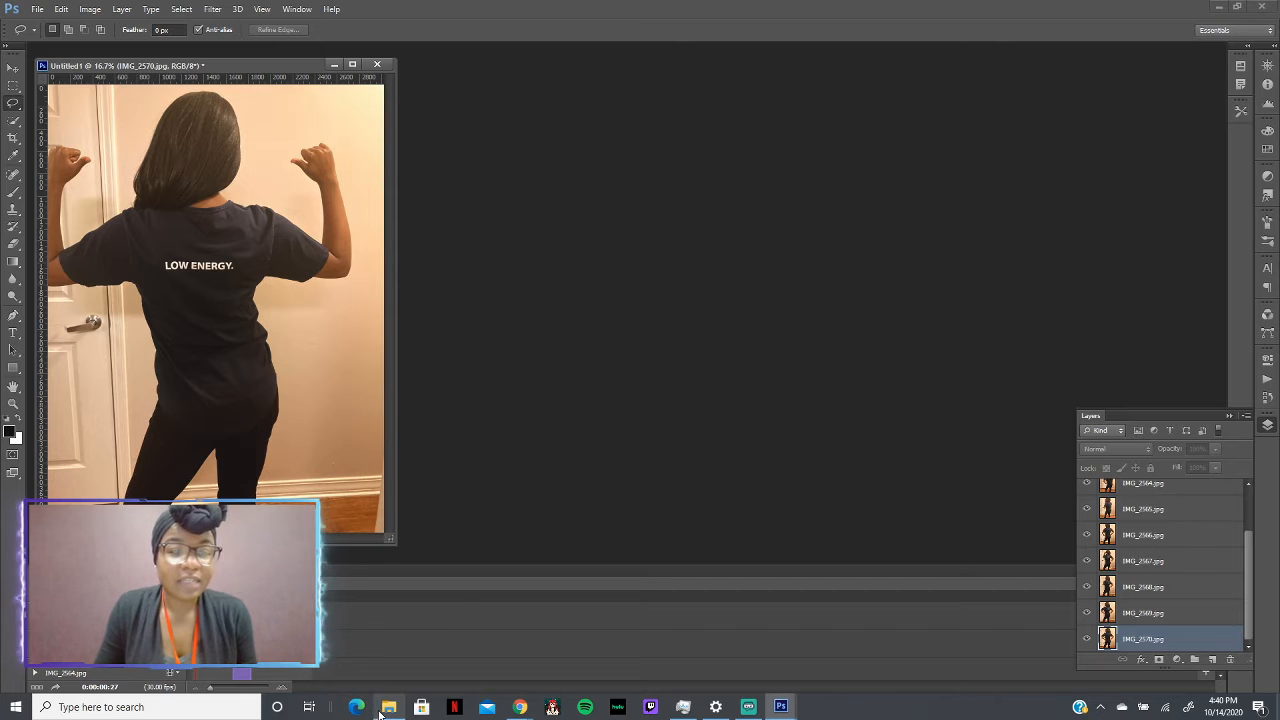
key("space")
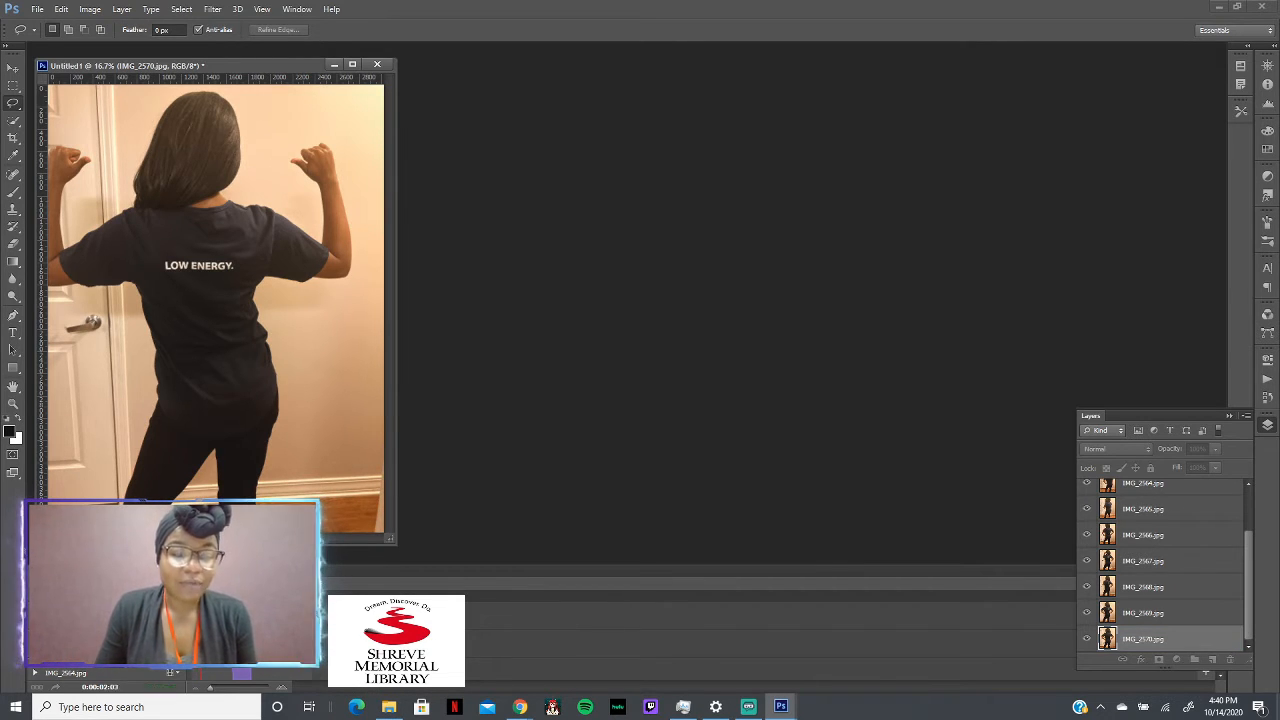
key("space")
Step: Convert the video timeline to a frame animation and set the delay of frames 1 to 5 to 0.2 seconds
left_click(35, 688)
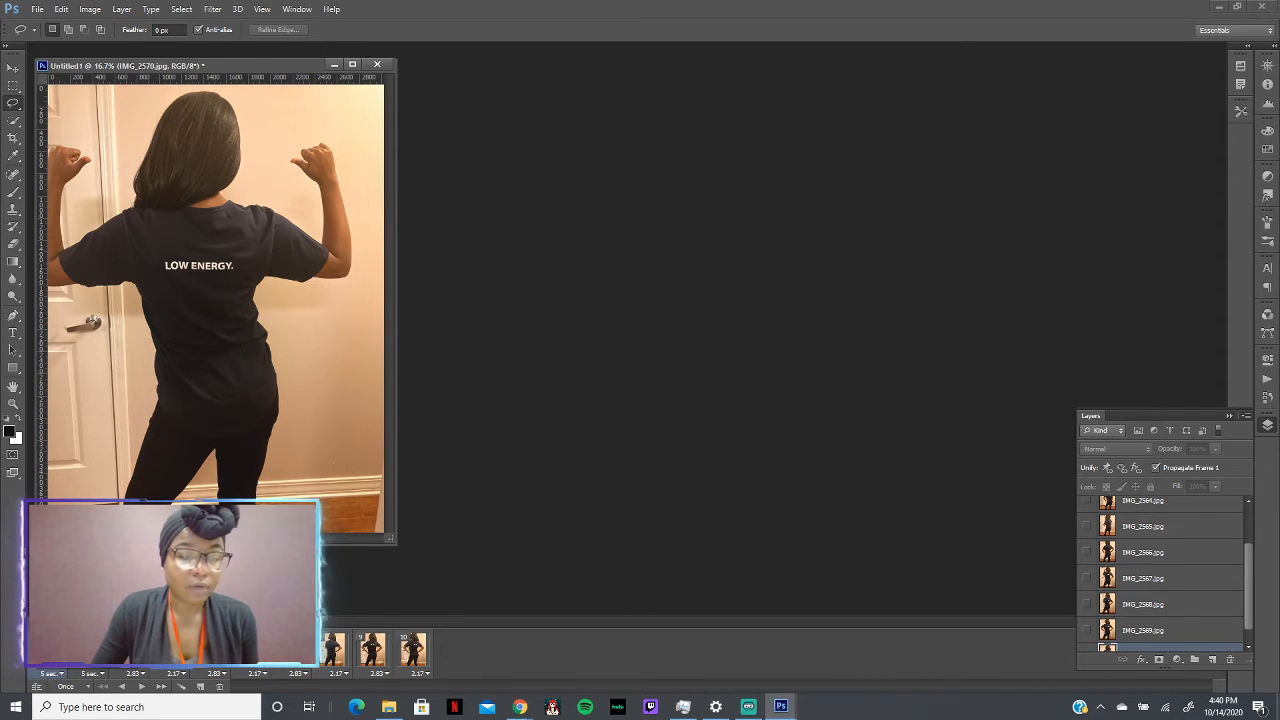
left_click(98, 677)
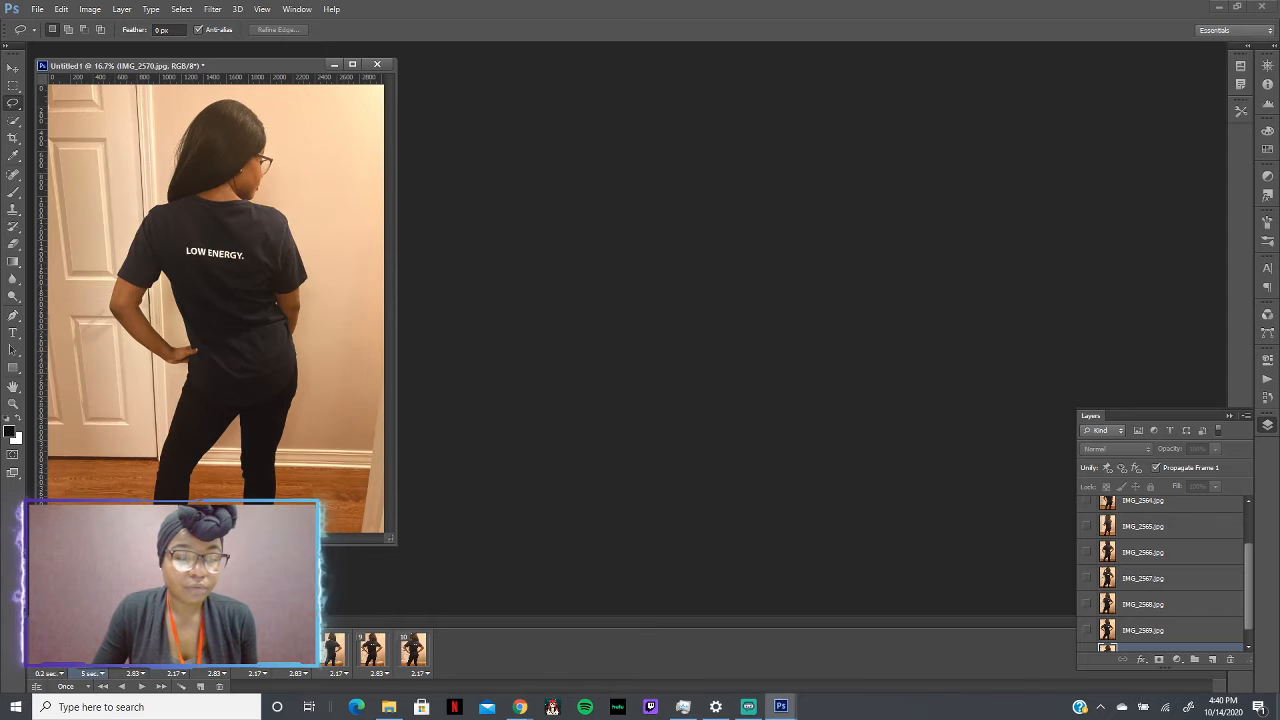
left_click(120, 552)
left_click(138, 677)
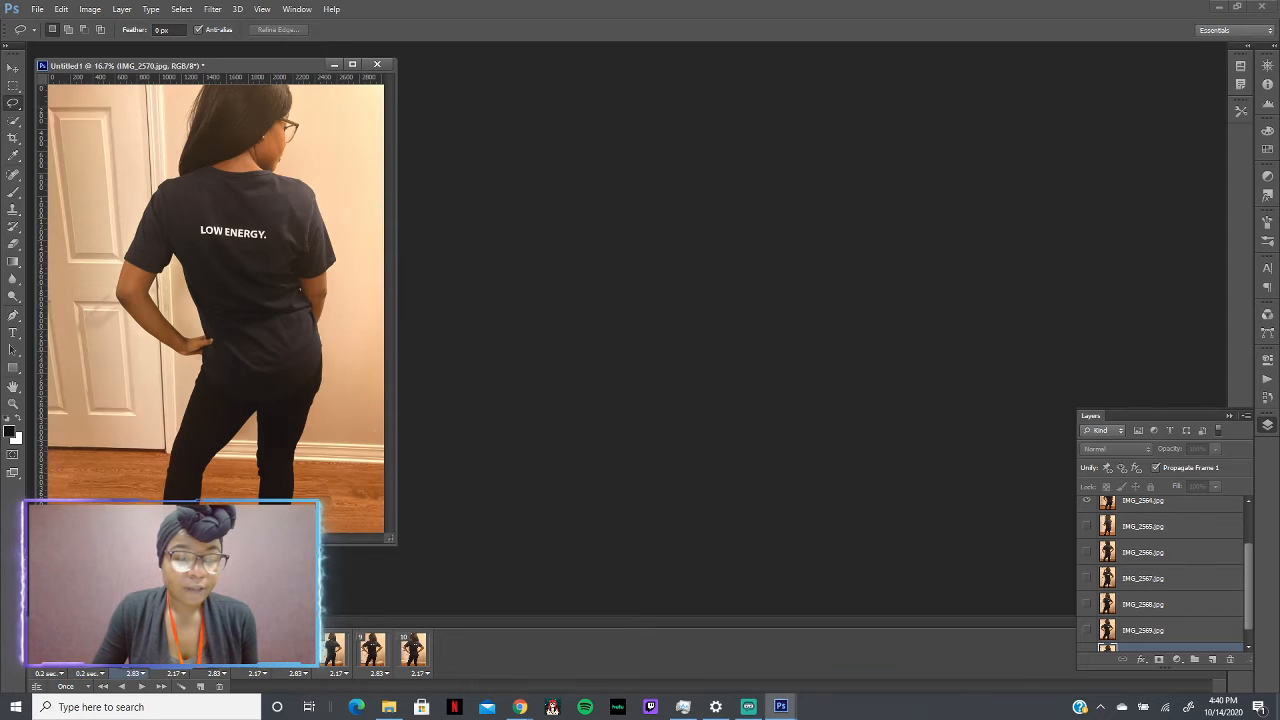
left_click(160, 552)
left_click(178, 677)
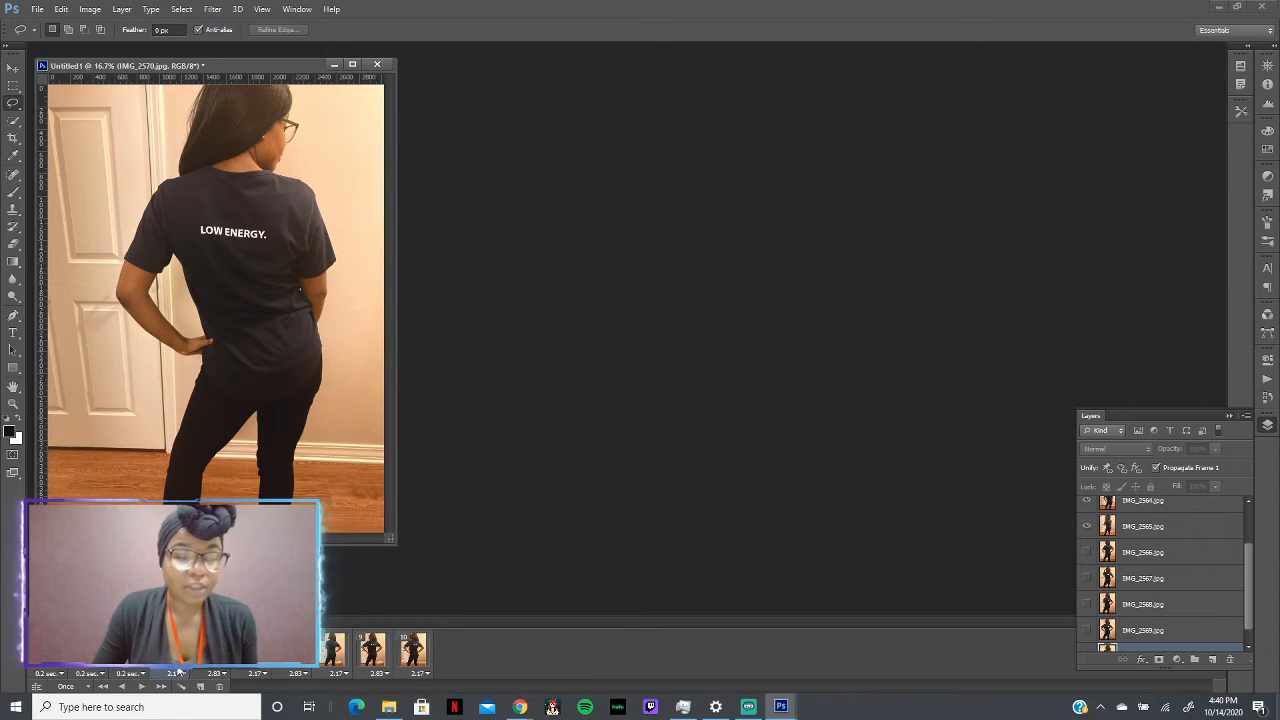
left_click(200, 552)
left_click(218, 675)
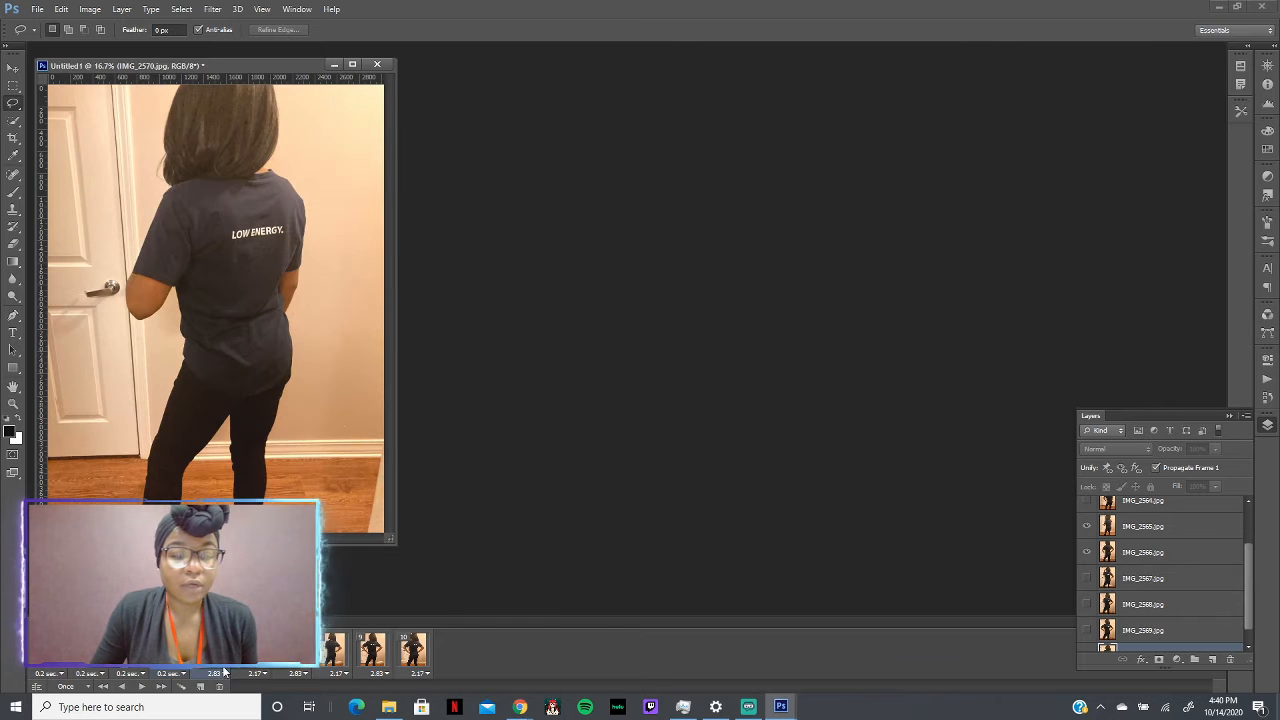
left_click(240, 552)
Step: Set the delay of frames 6 to 10 to 0.2 seconds
left_click(258, 677)
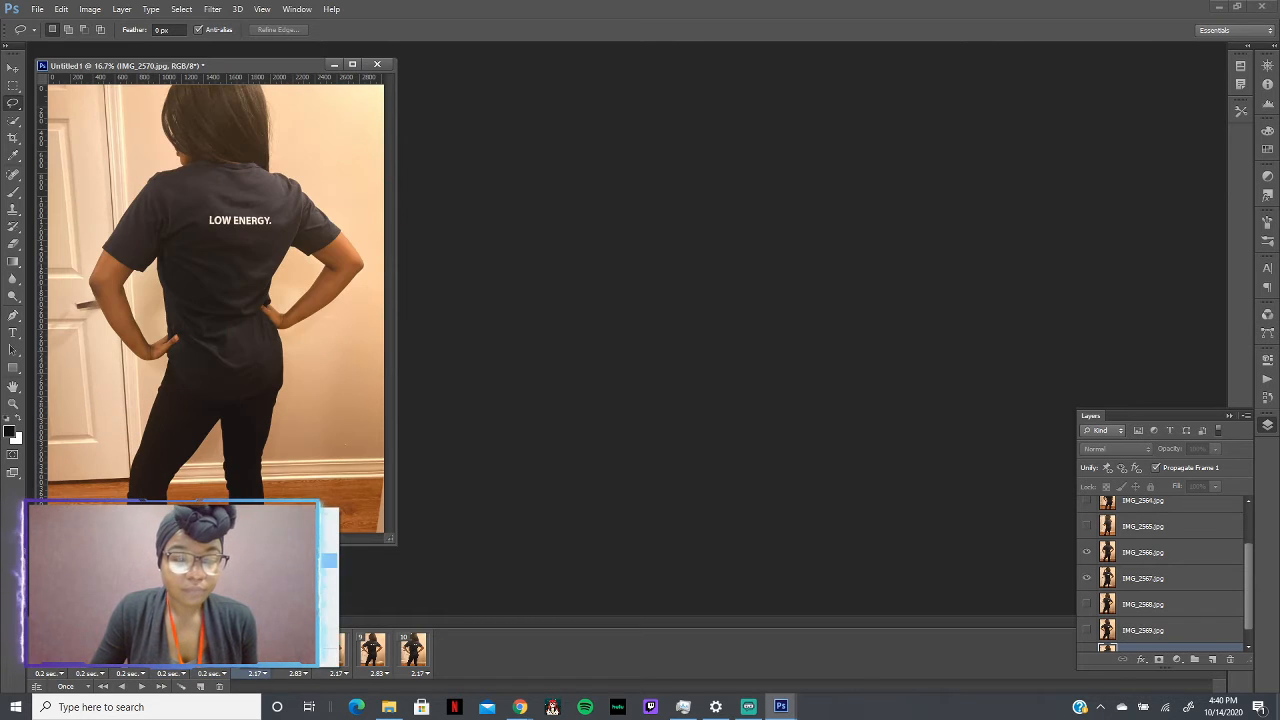
left_click(280, 552)
left_click(297, 675)
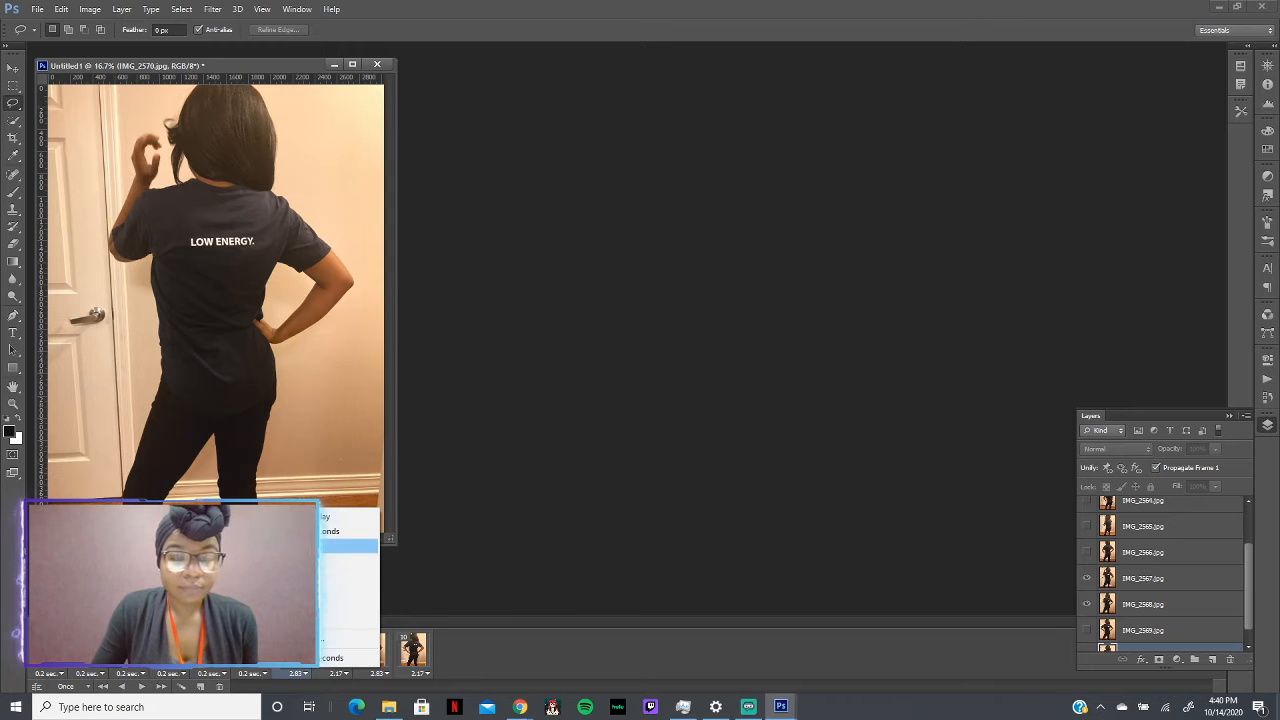
left_click(310, 546)
left_click(337, 673)
left_click(344, 546)
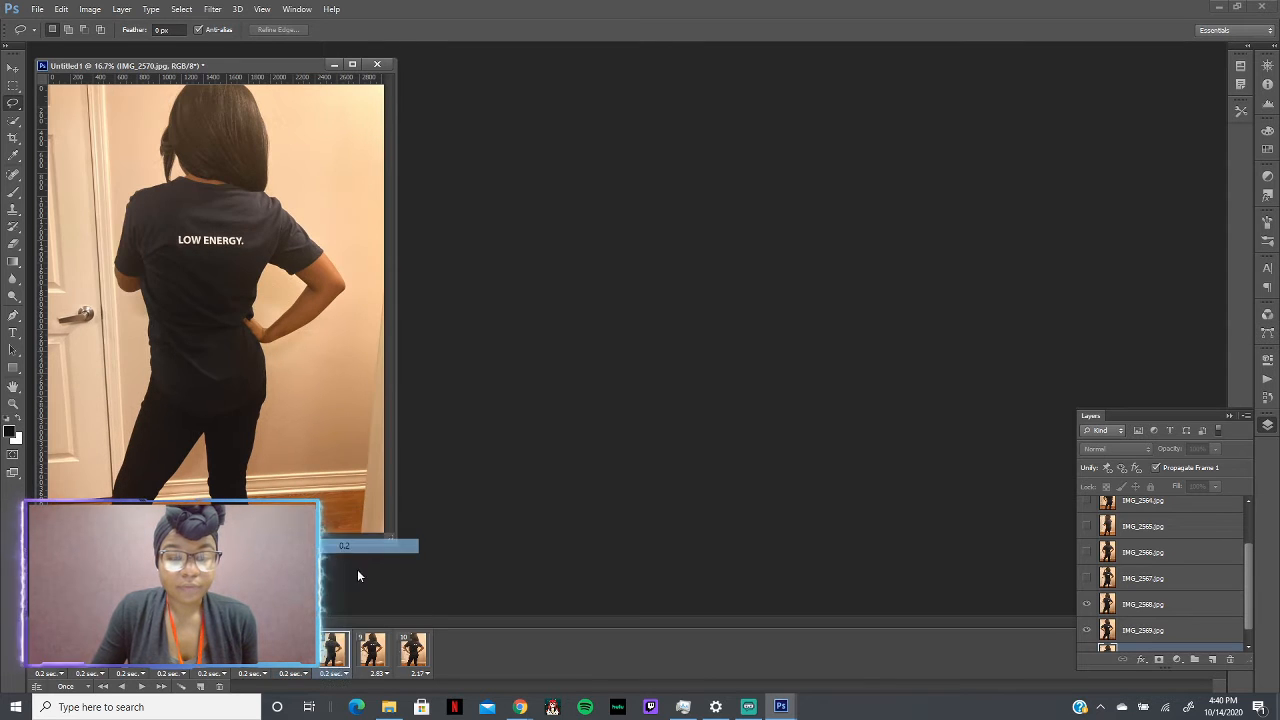
left_click(378, 673)
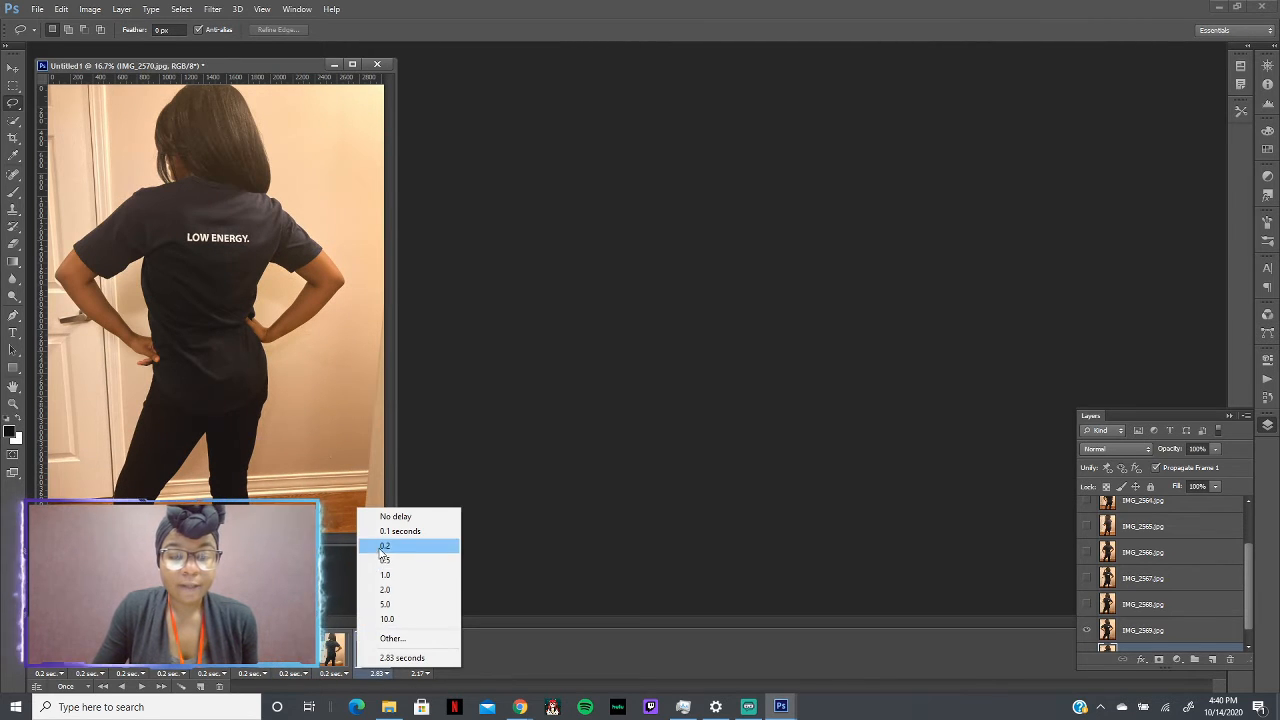
left_click(385, 546)
left_click(418, 673)
left_click(425, 546)
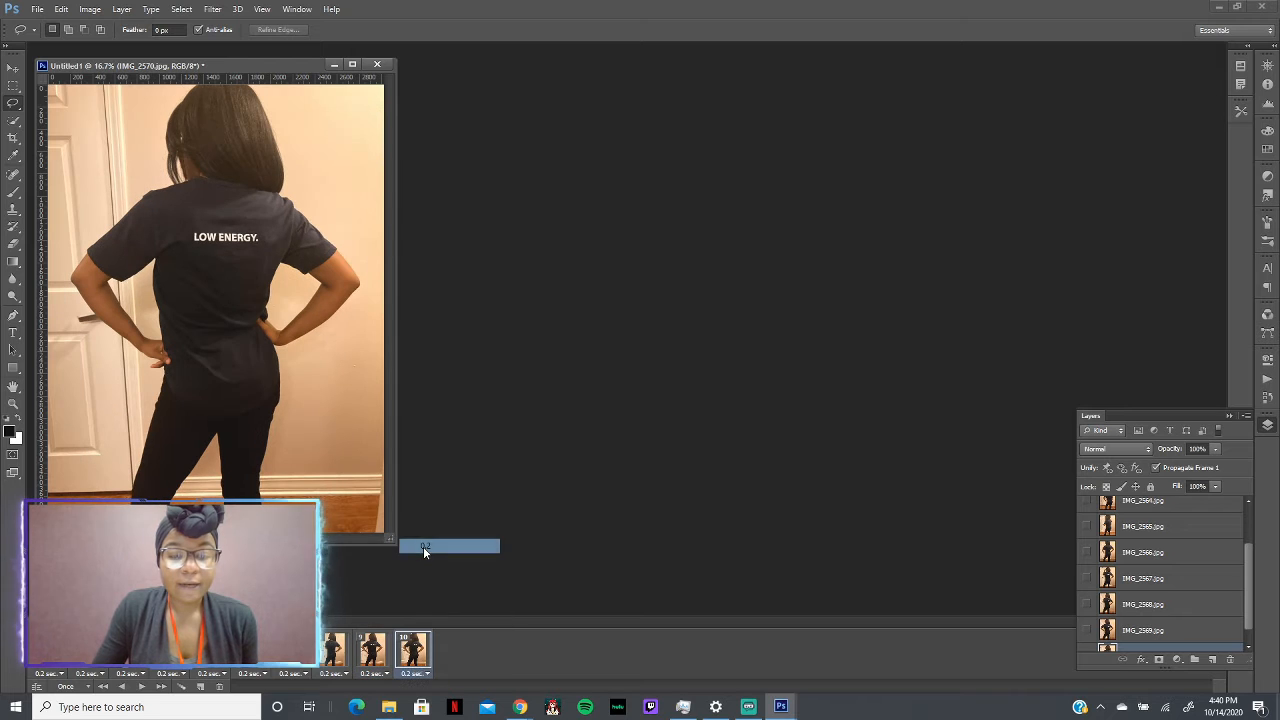
Step: Check the retimed animation on the video timeline and convert it back to a frame animation
left_click(37, 687)
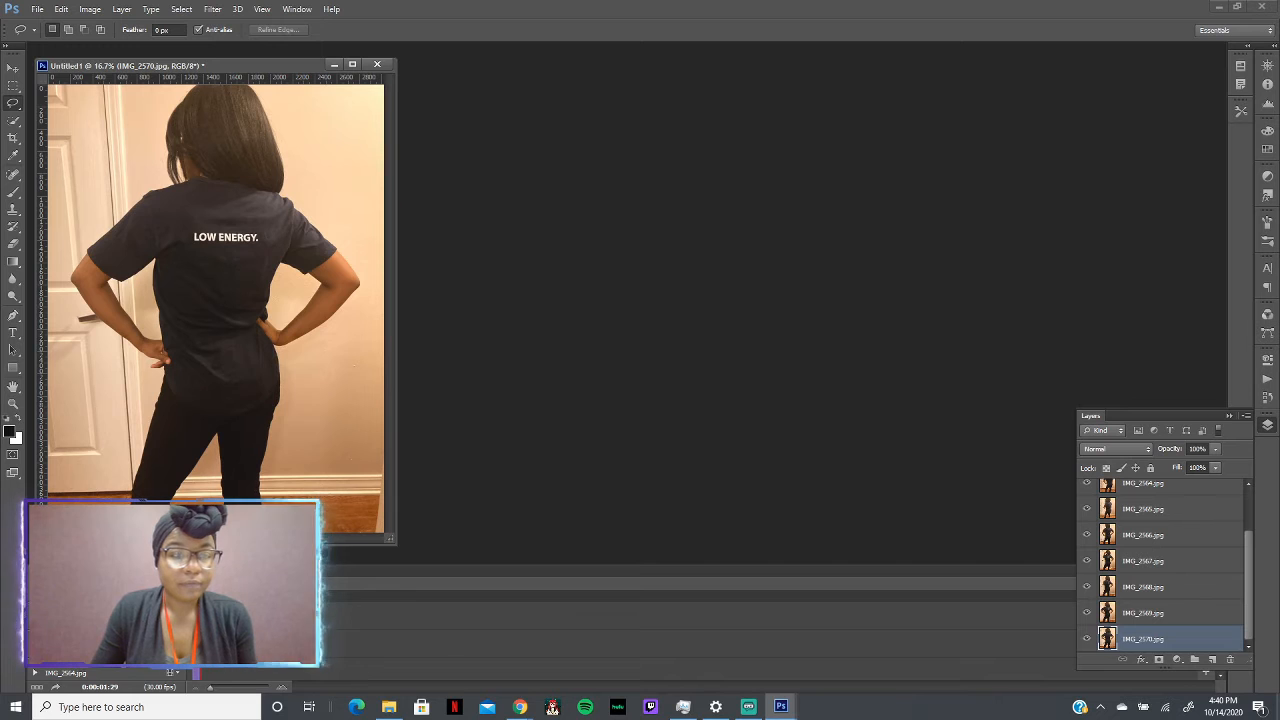
left_click(39, 688)
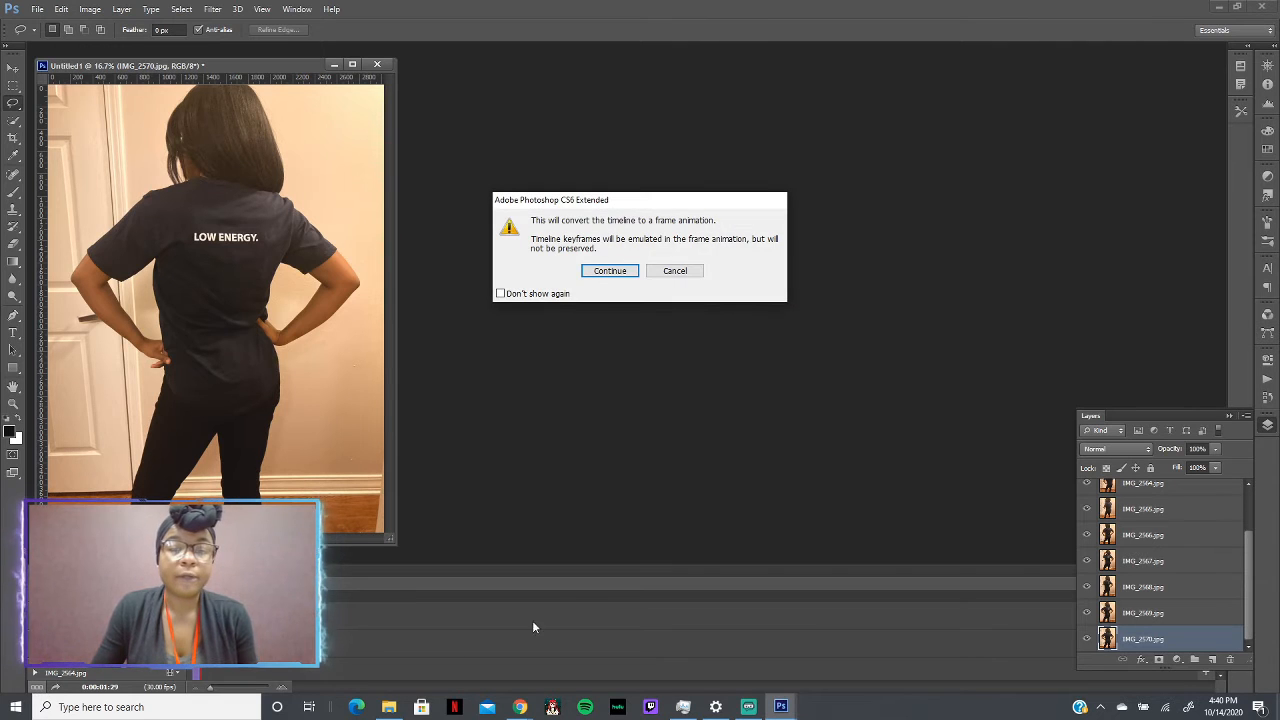
left_click(609, 271)
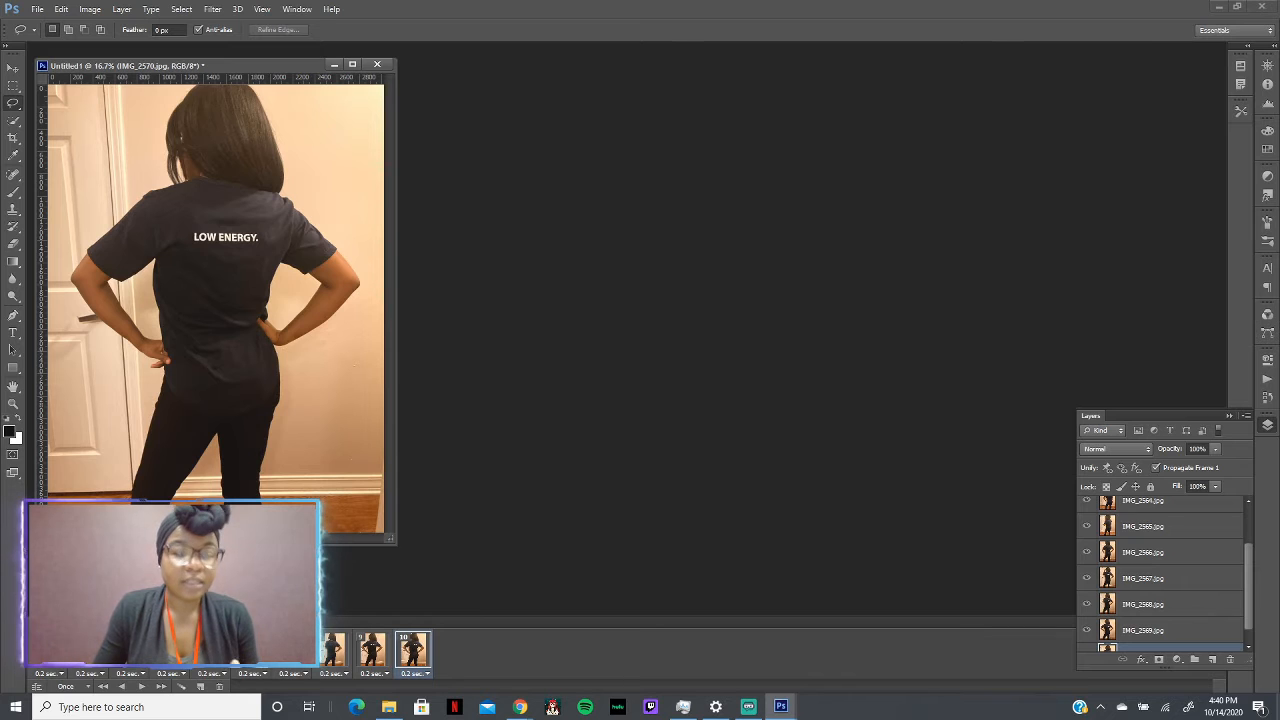
Step: Set the frame animation to loop Forever and play it back on the video timeline
left_click(87, 690)
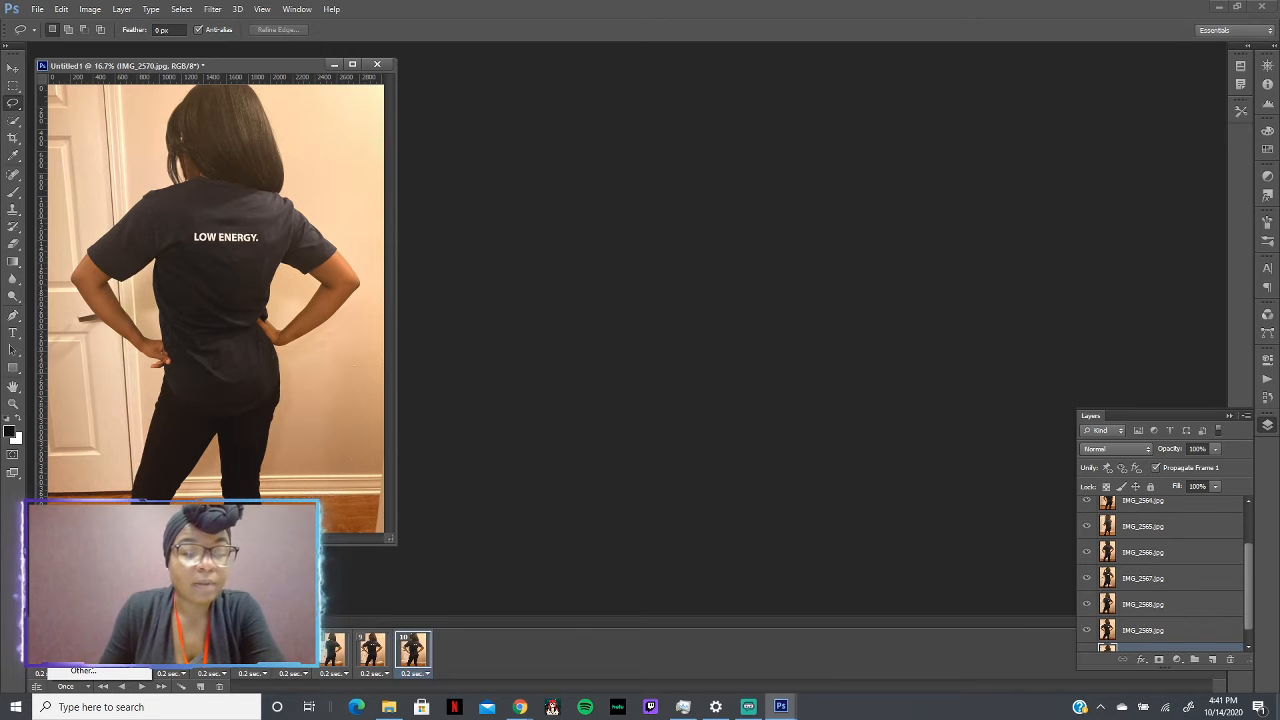
left_click(83, 655)
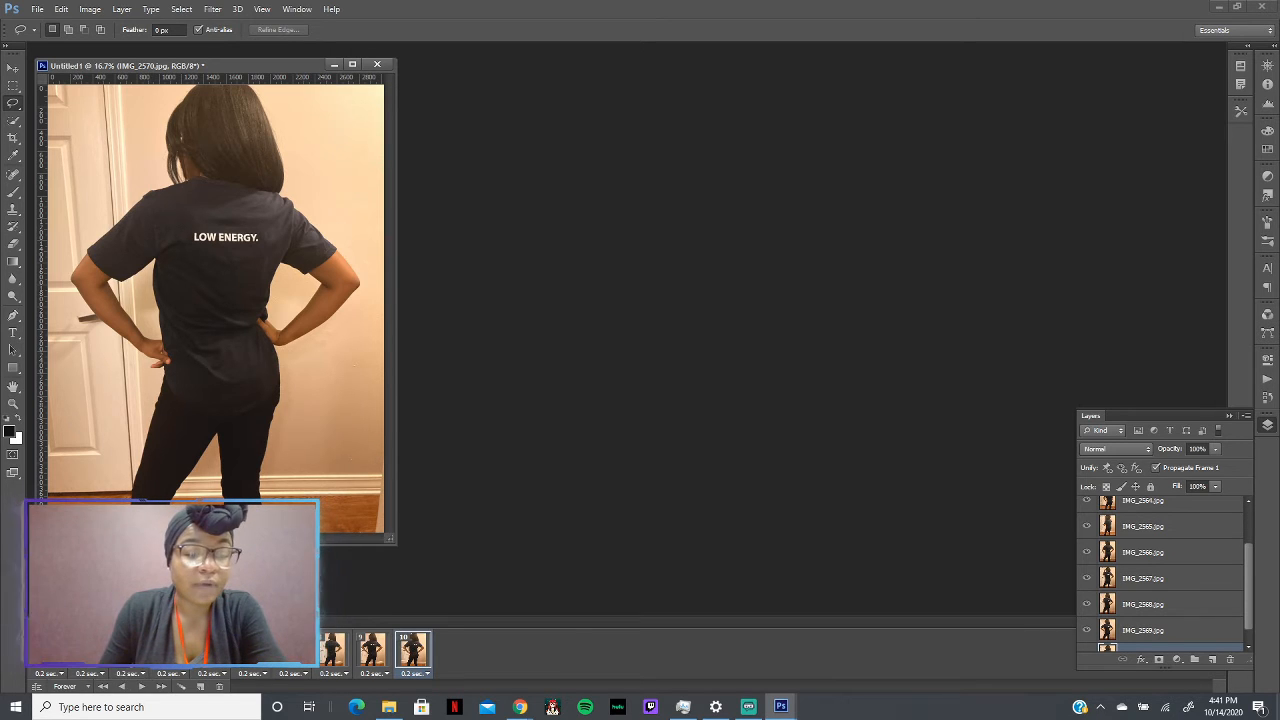
left_click(35, 690)
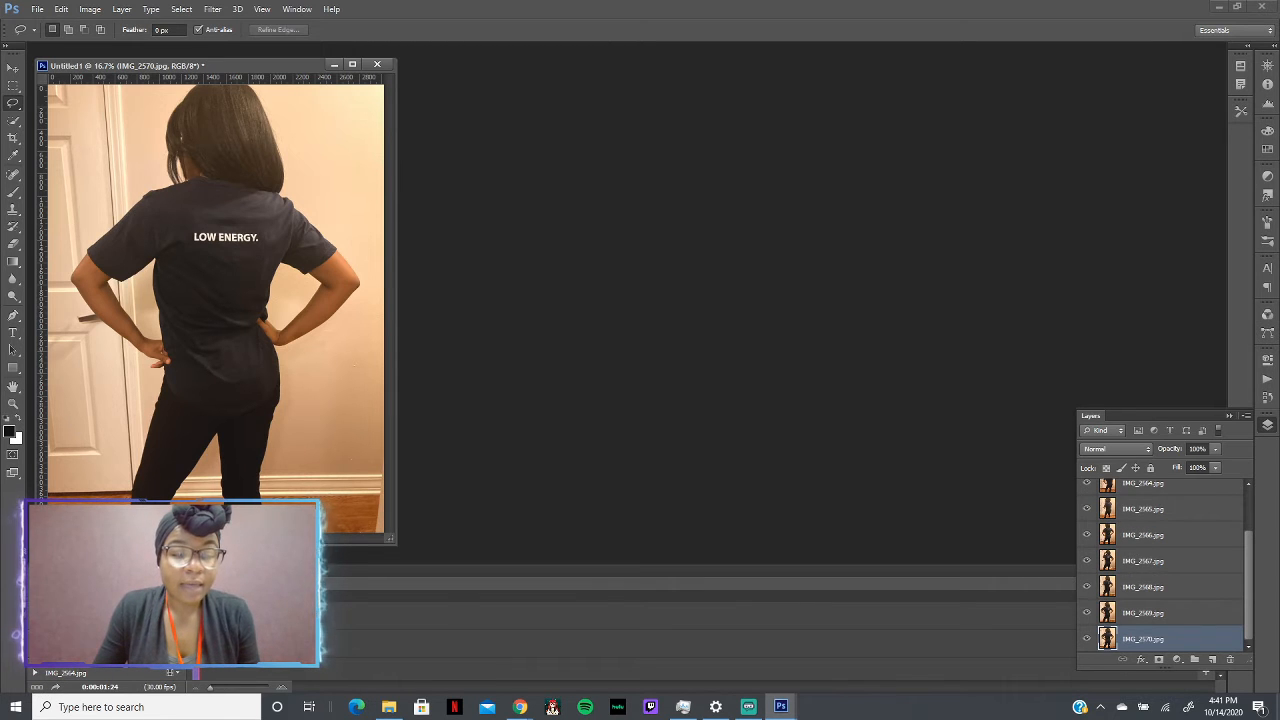
left_click(66, 583)
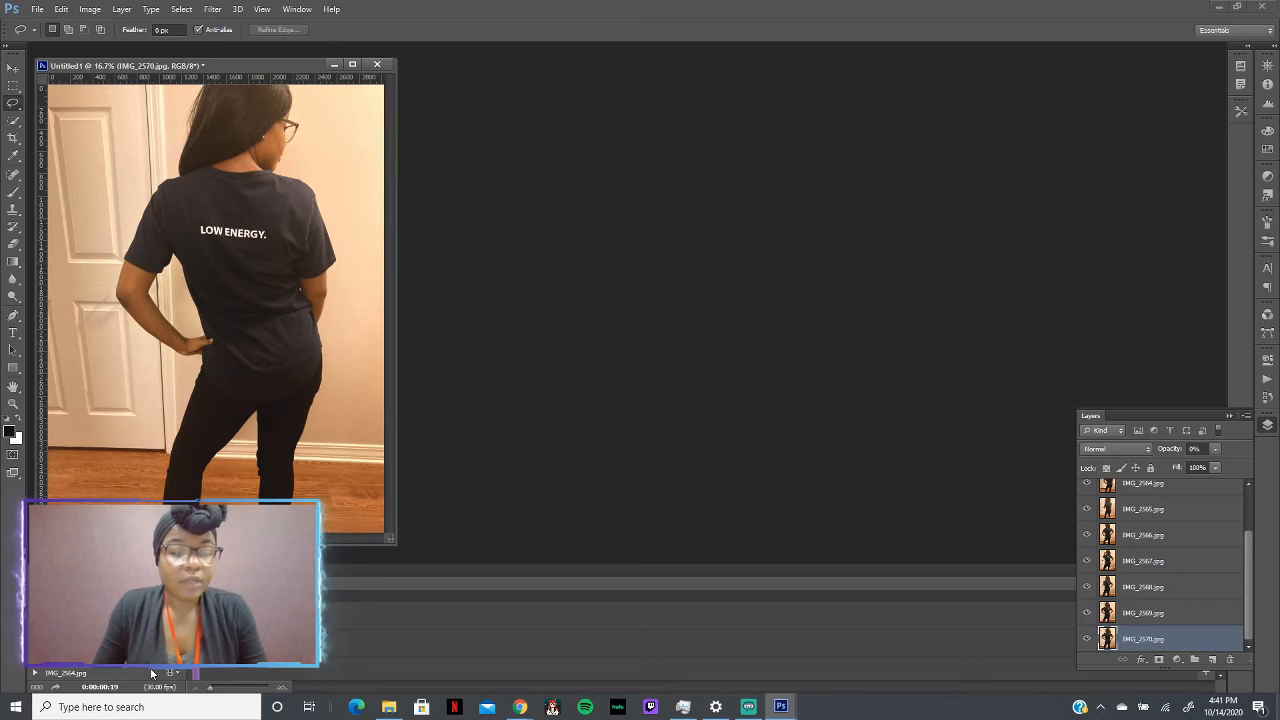
Step: Convert the video timeline back to a frame animation that loops Forever and preview its playback
left_click(36, 687)
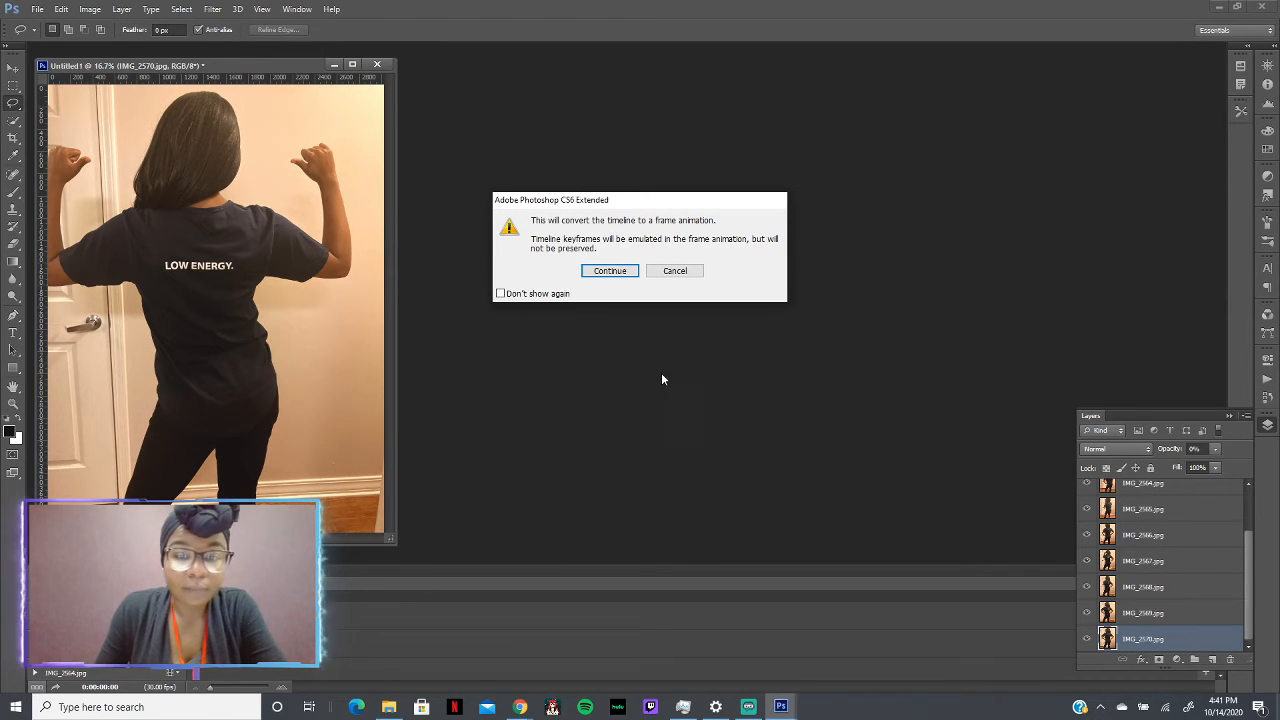
left_click(605, 273)
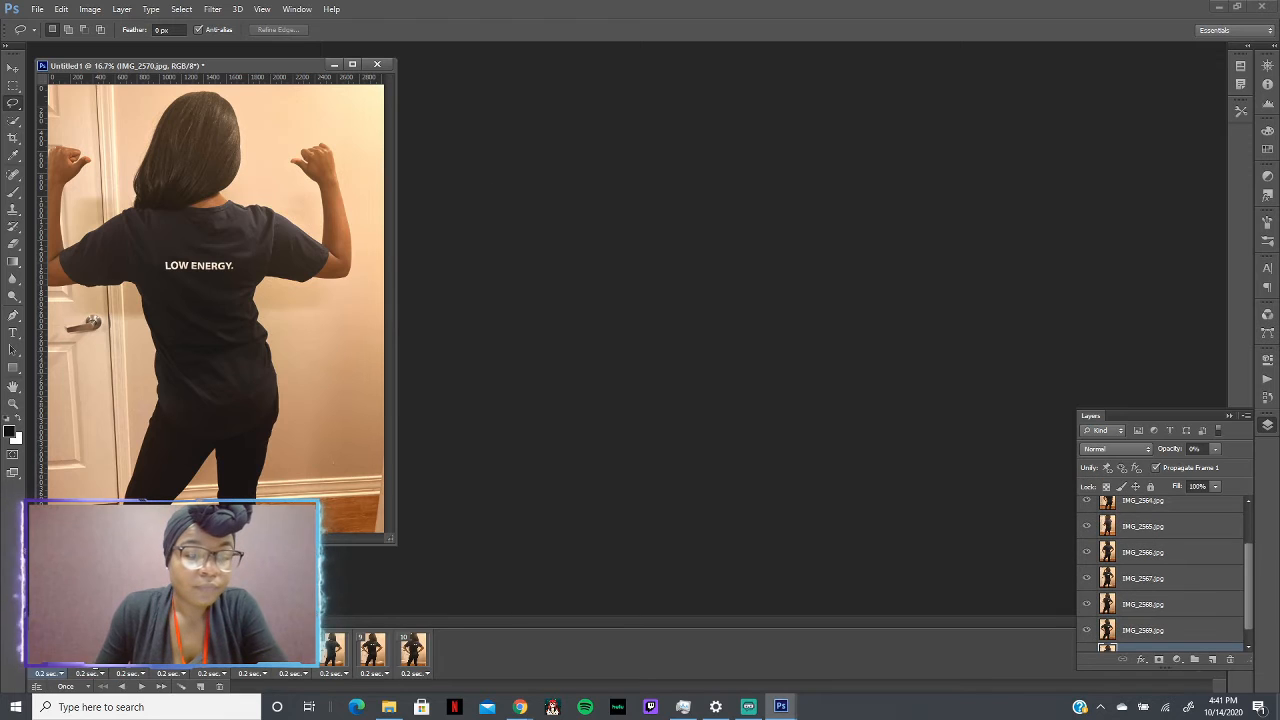
left_click(141, 687)
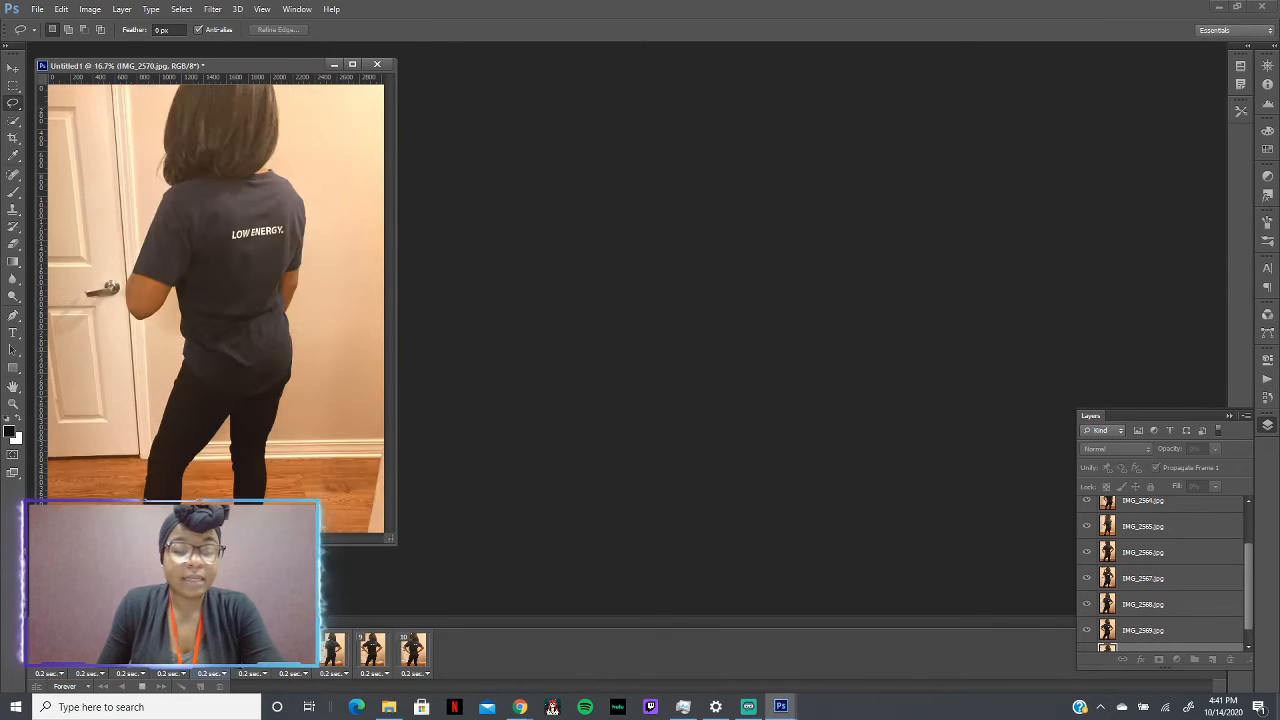
left_click(142, 688)
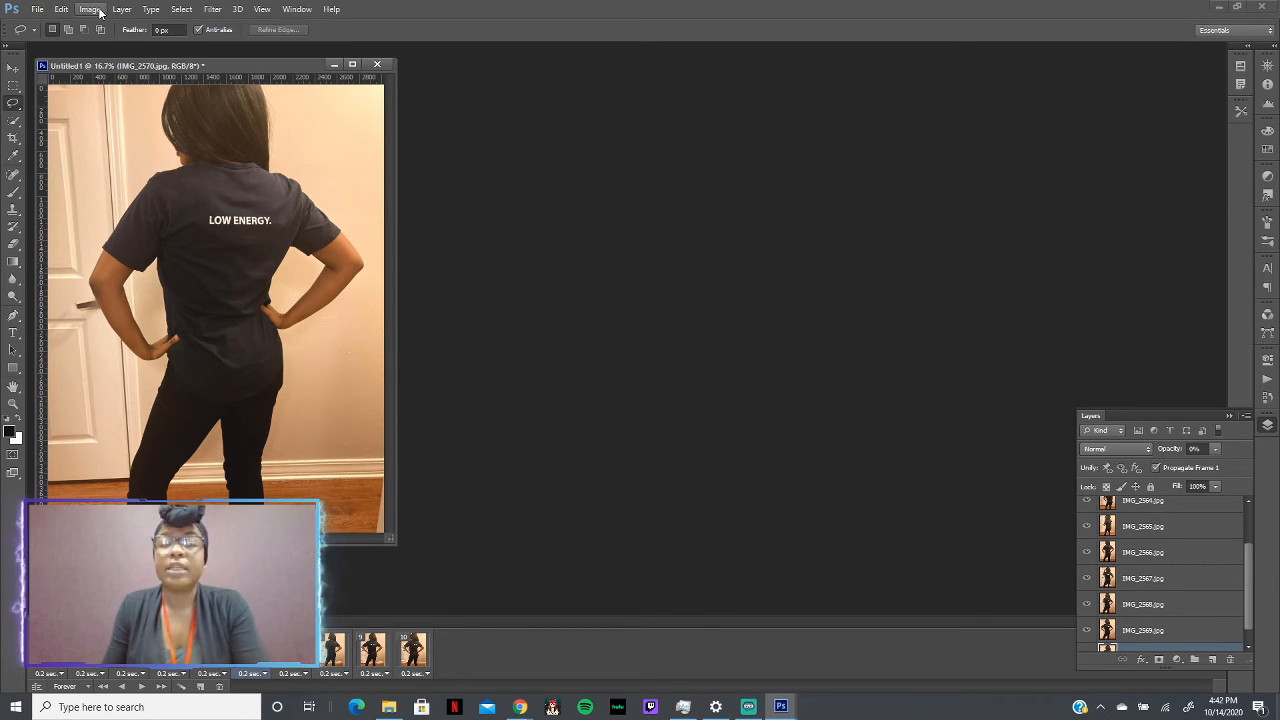
Step: Open the Save for Web export for the animation and review the available optimization presets
left_click(35, 9)
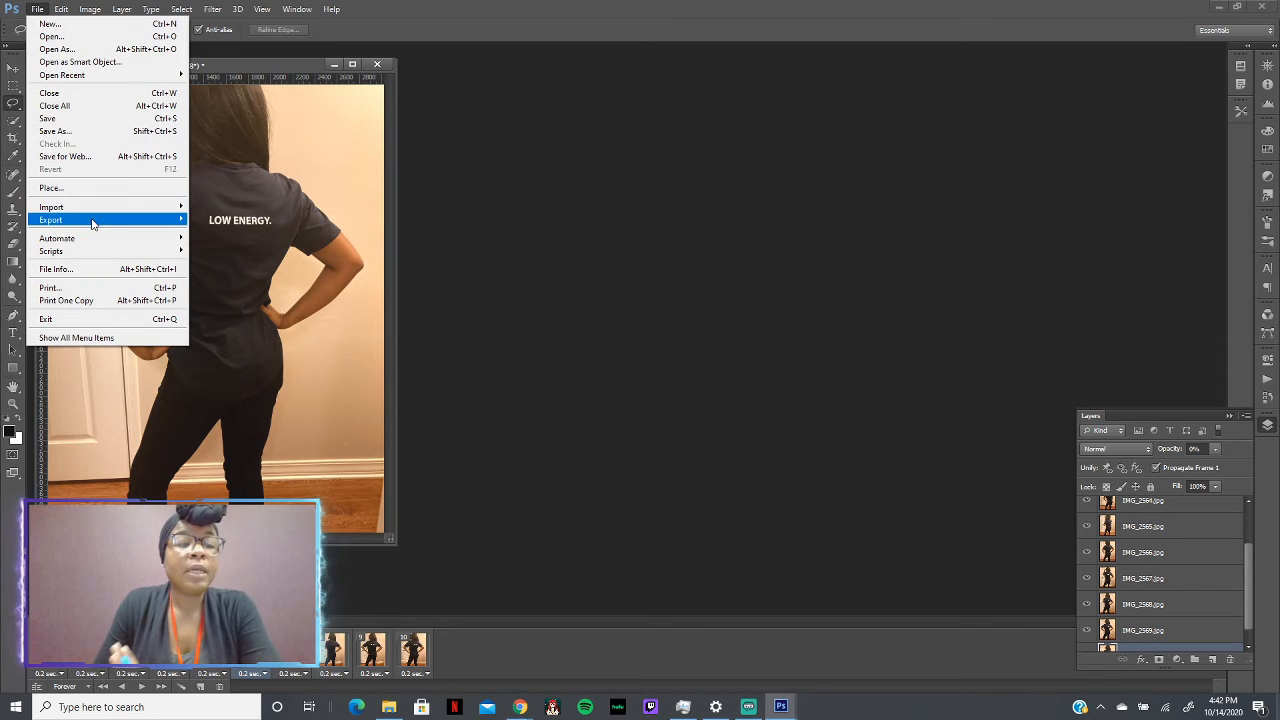
mouse_move(94, 225)
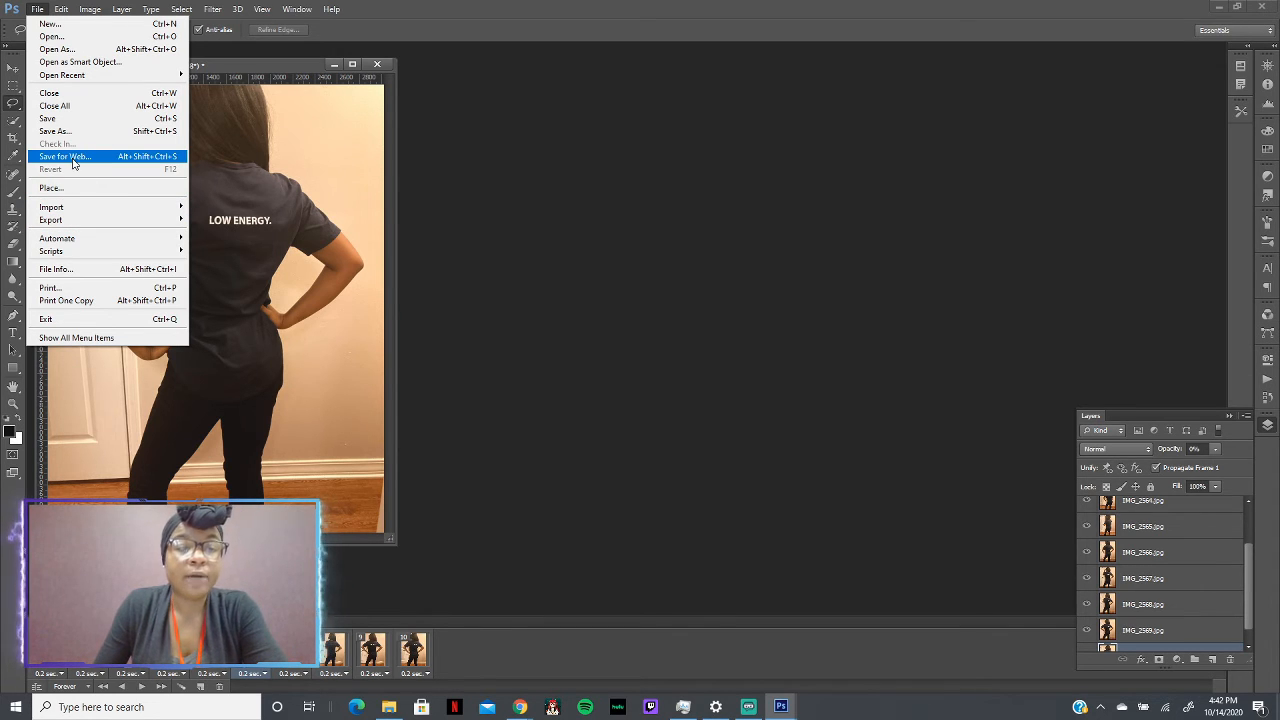
left_click(72, 157)
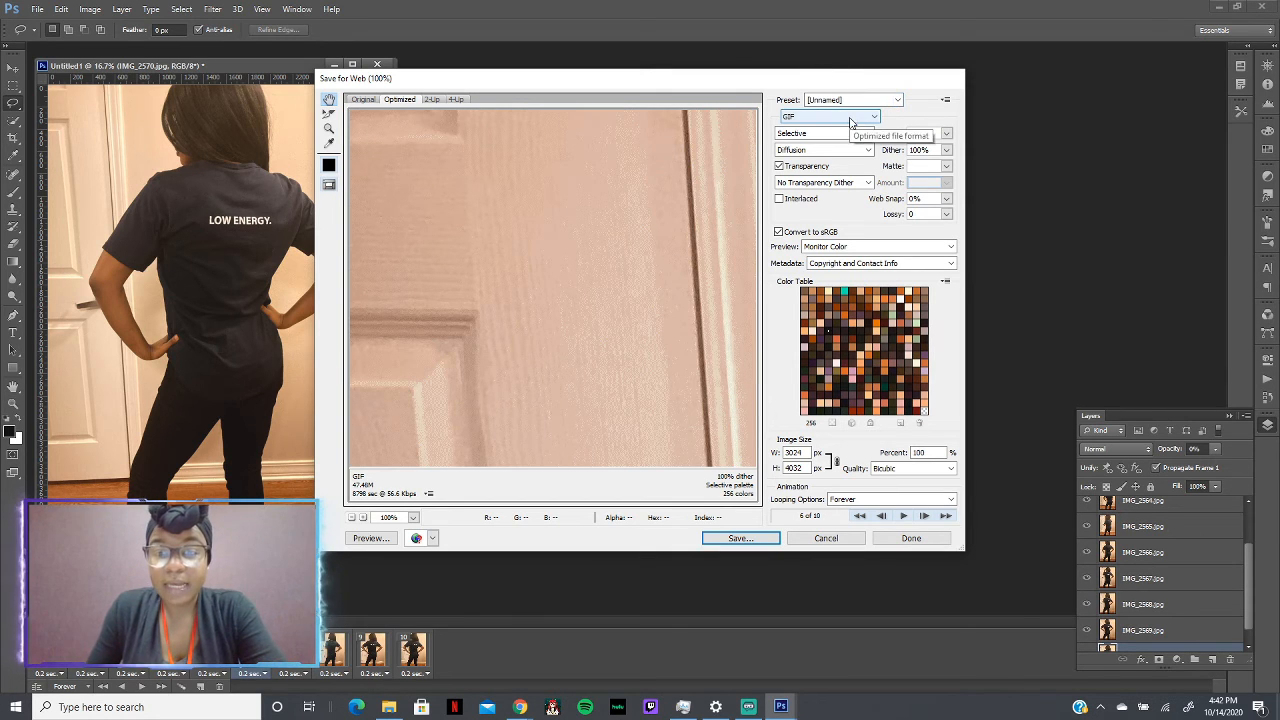
left_click(898, 100)
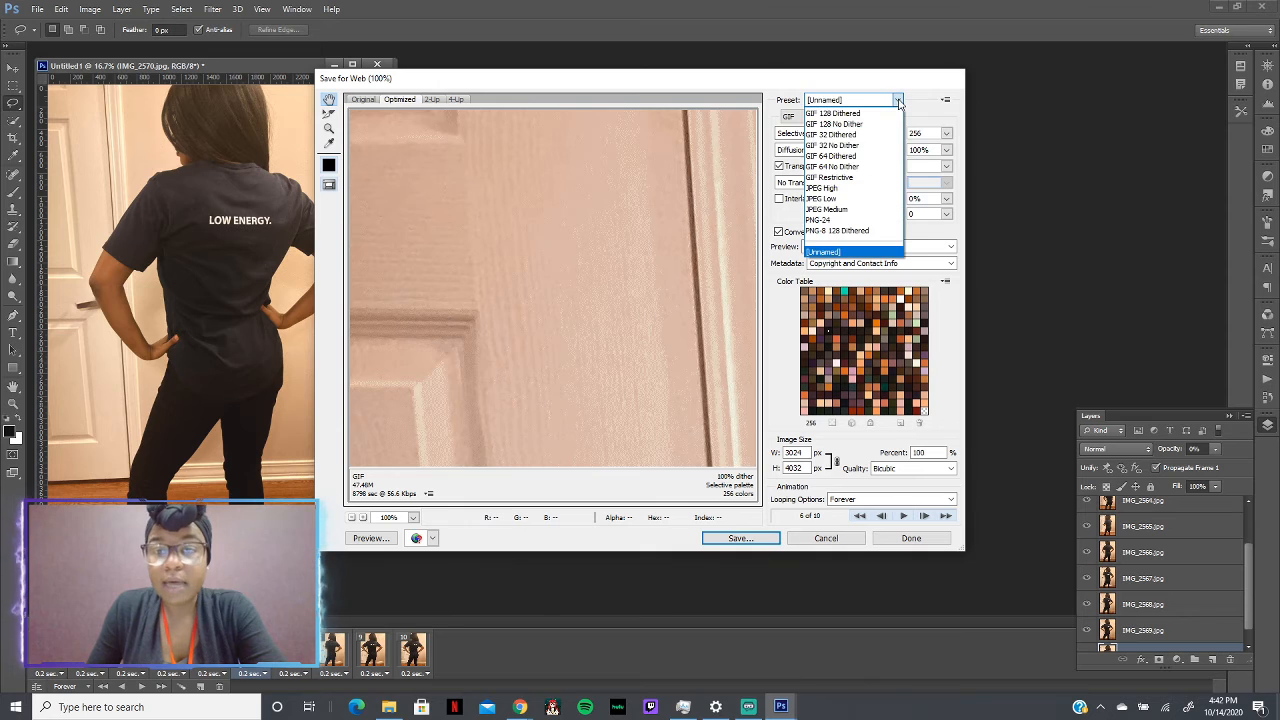
left_click(898, 100)
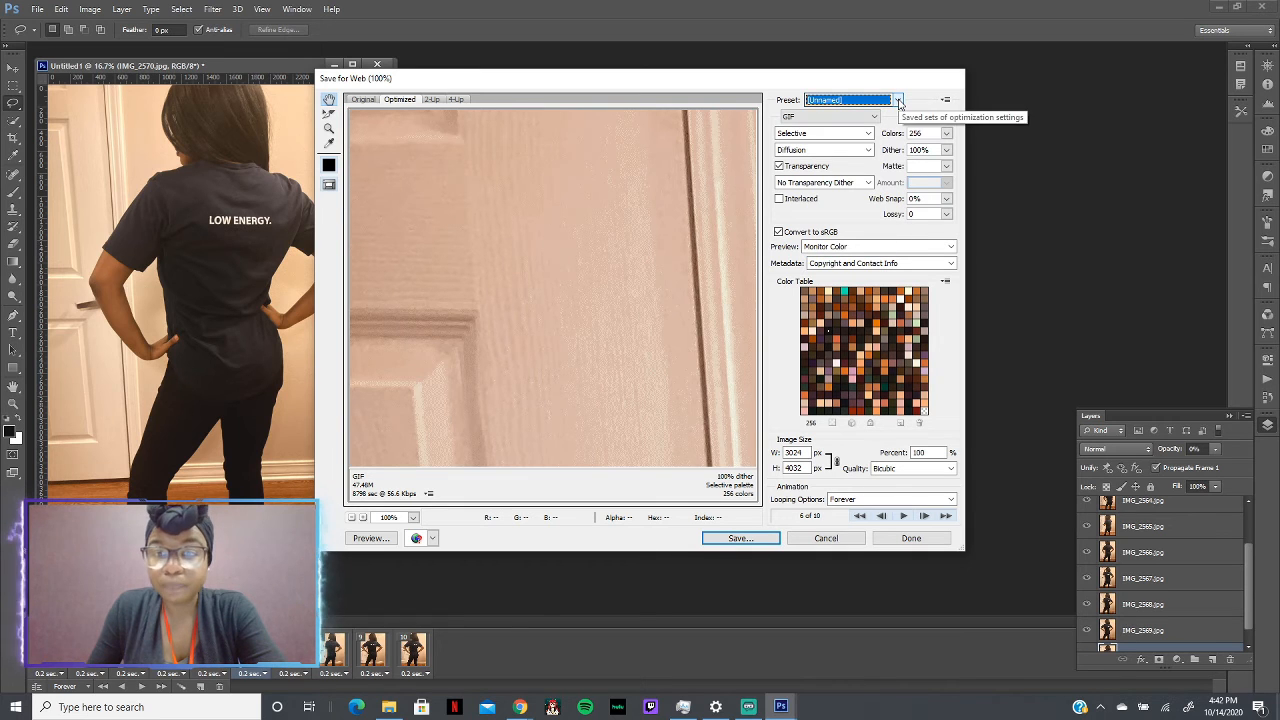
left_click(898, 100)
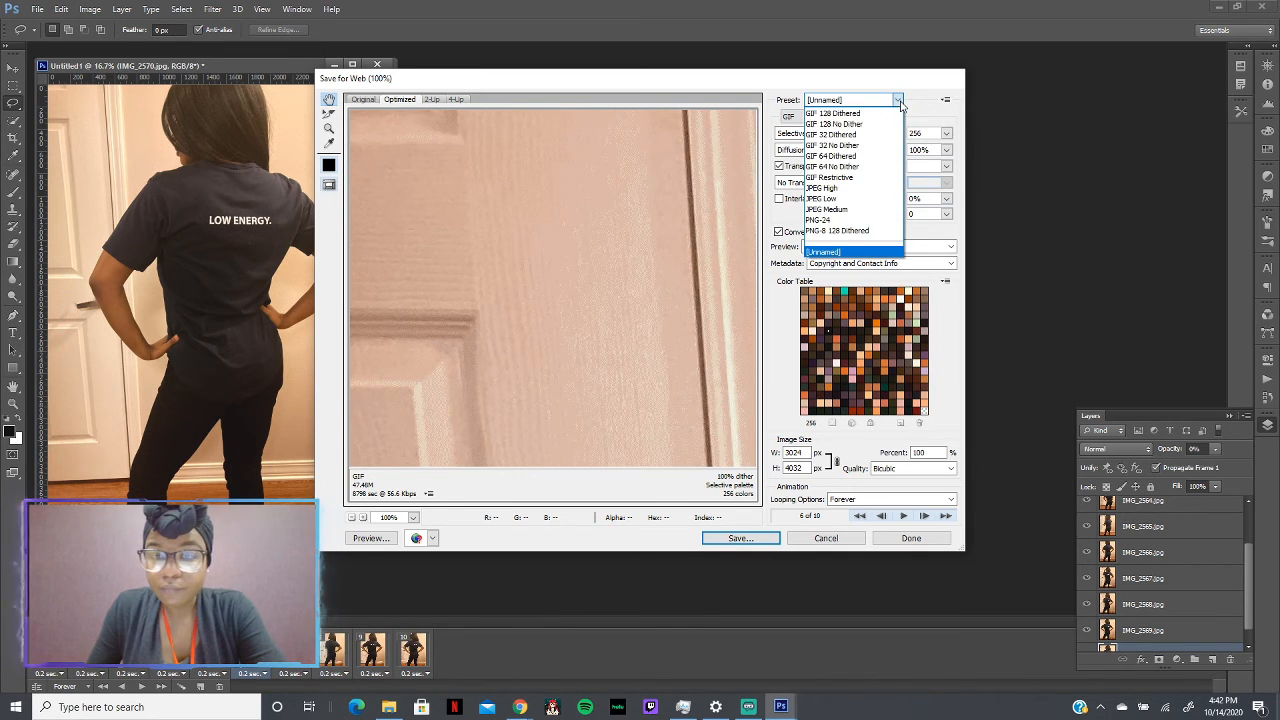
left_click(898, 100)
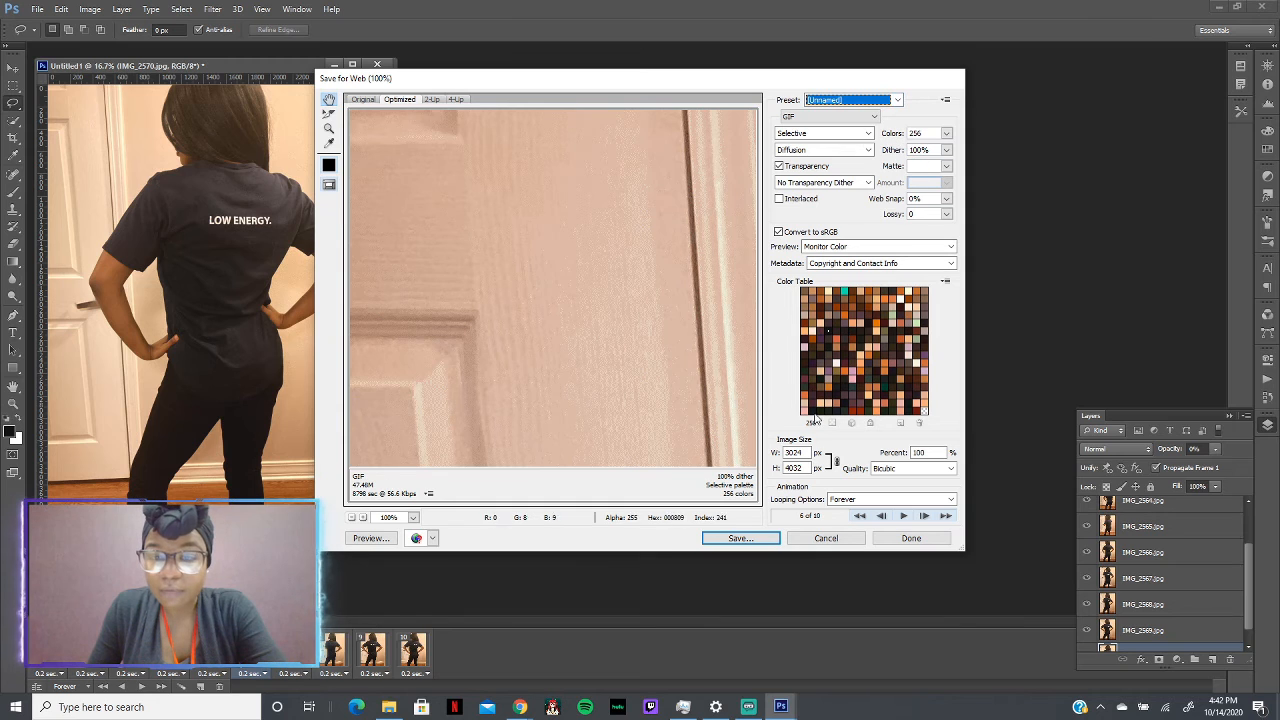
Step: Set the exported image width to 480 px with proportions kept and play the animation in the export preview
double_click(795, 453)
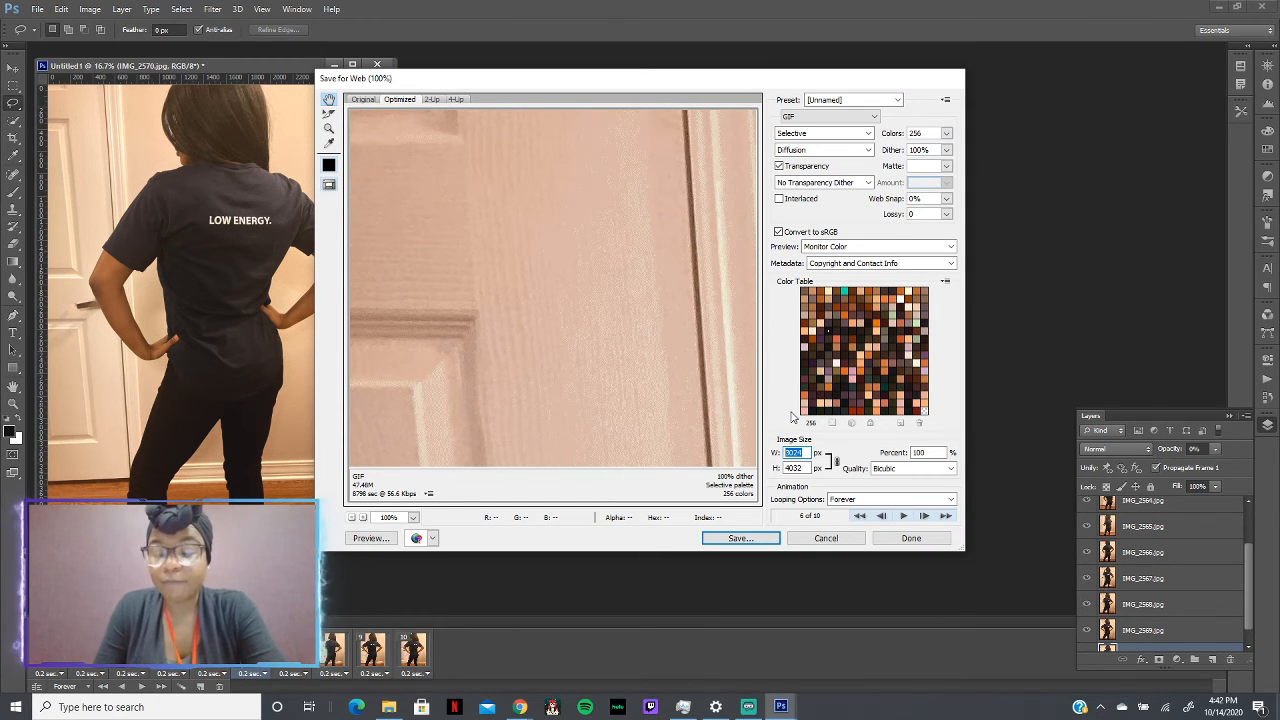
type("480")
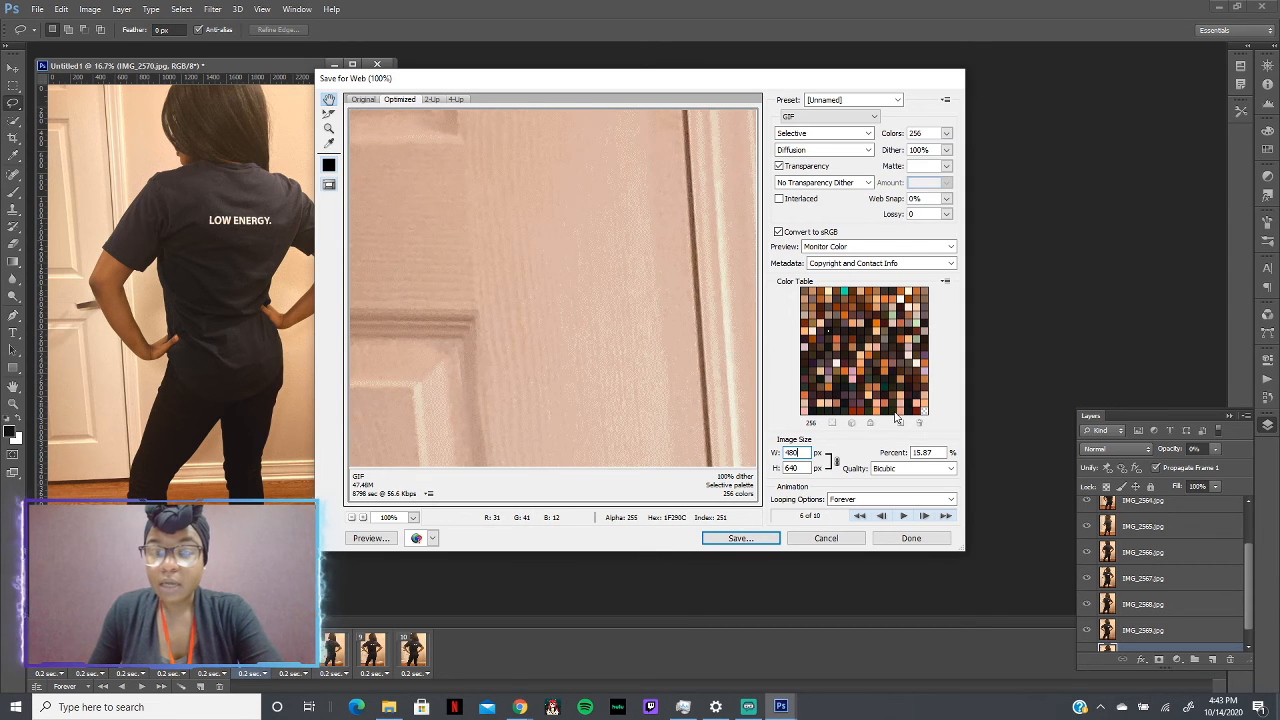
left_click(904, 516)
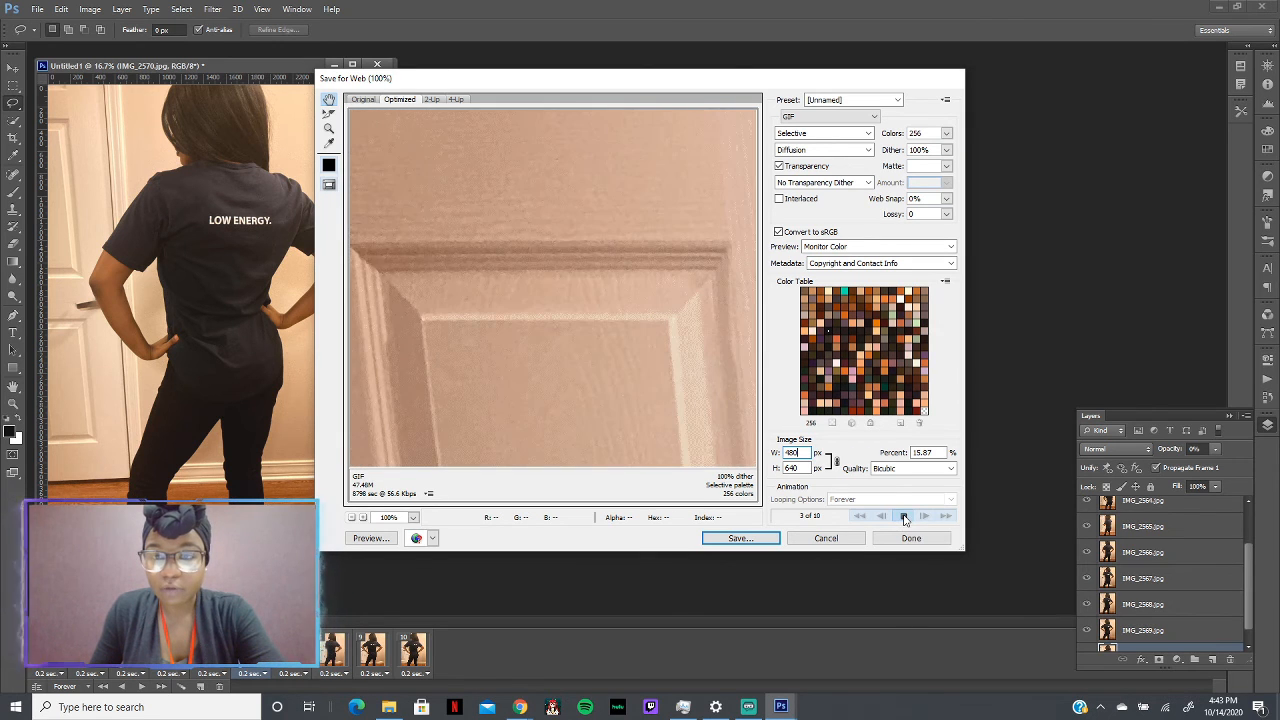
left_click(904, 516)
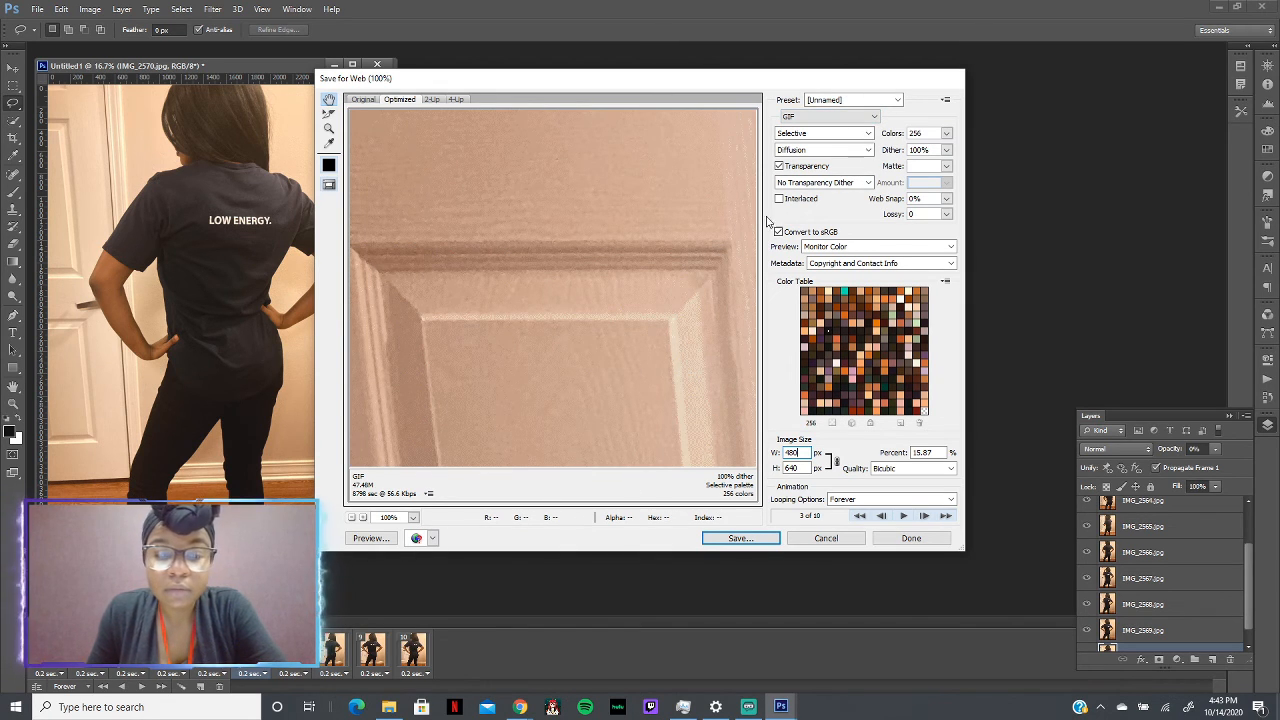
left_click(893, 99)
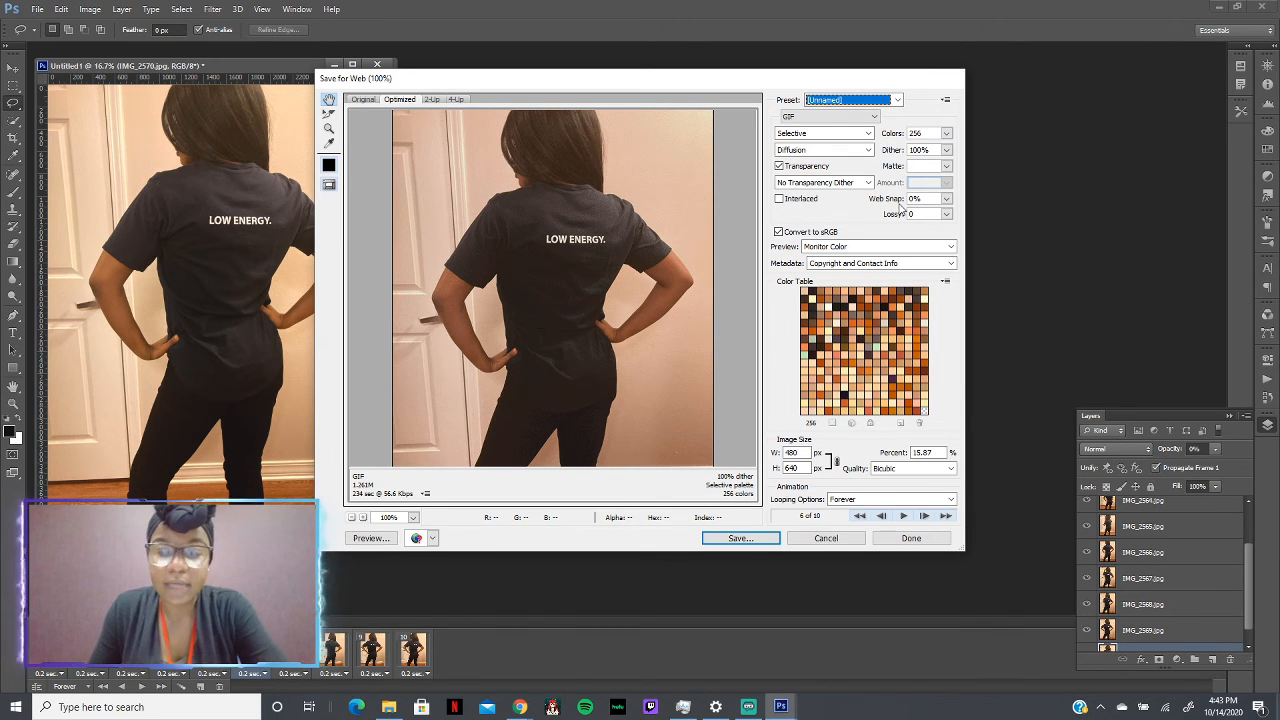
left_click(903, 516)
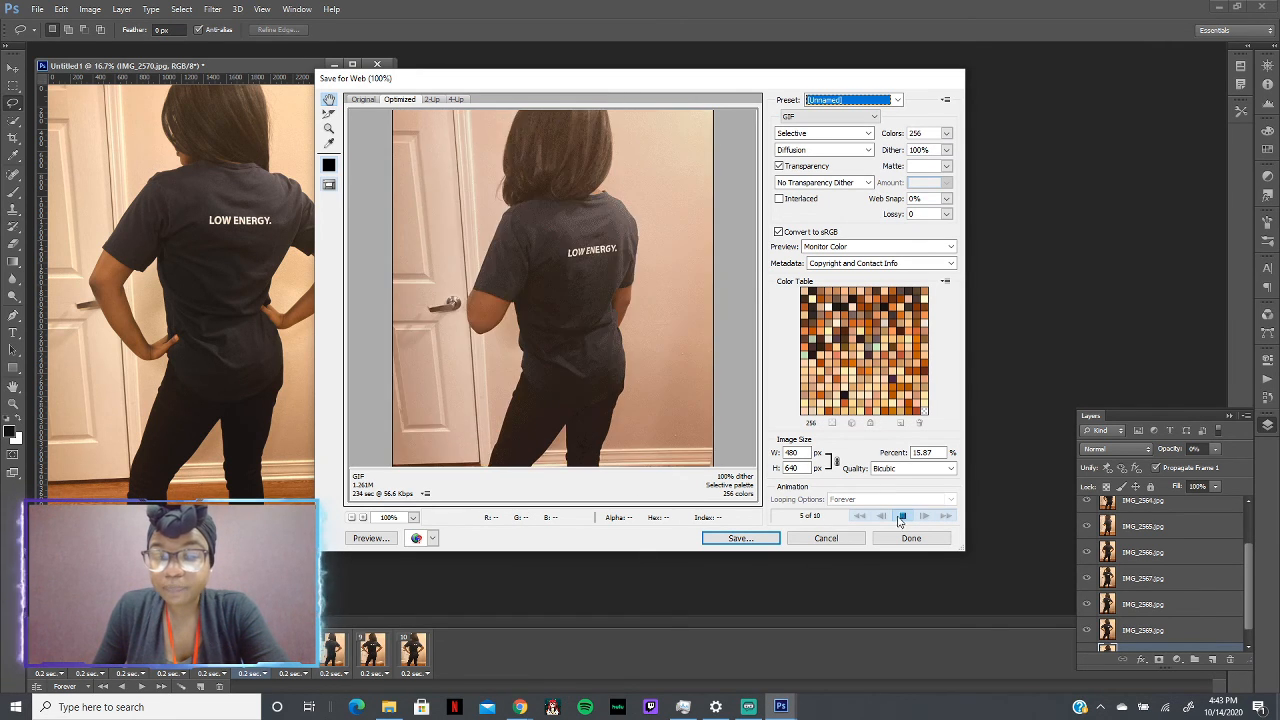
left_click(903, 517)
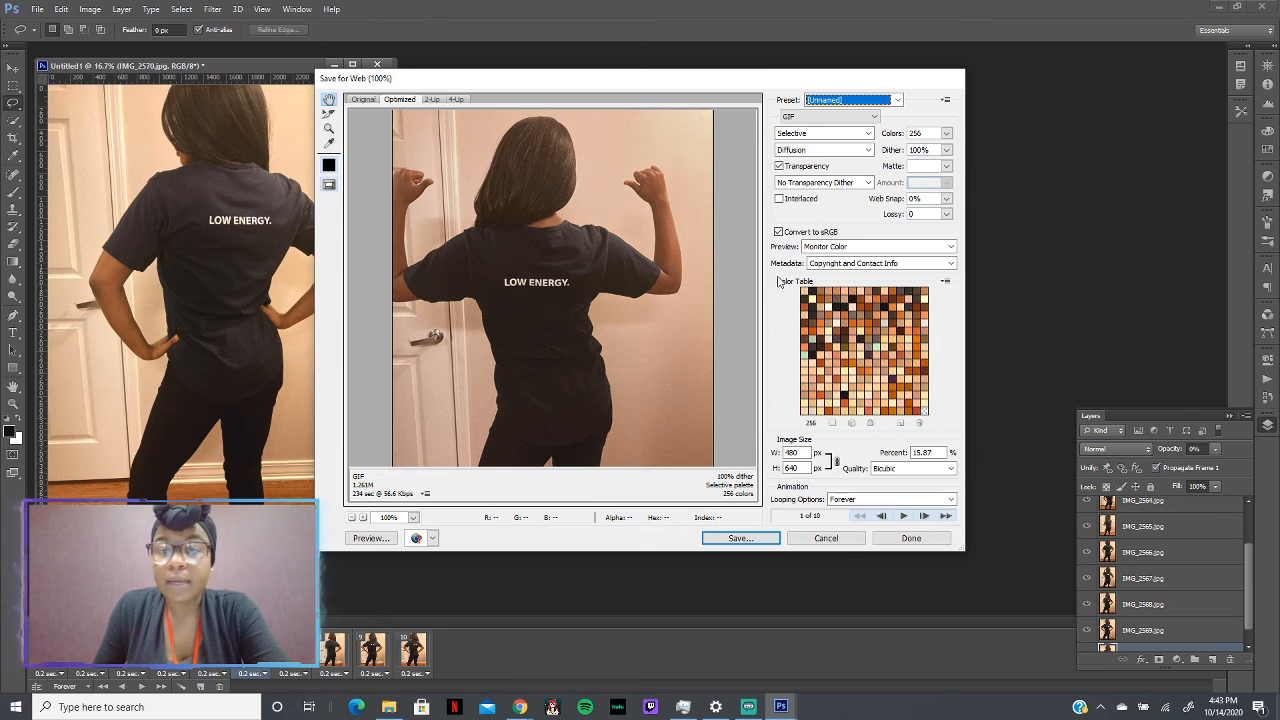
Step: Save the optimized animation as LowEnergy.gif in the Downloads folder, replacing the existing file
left_click(737, 538)
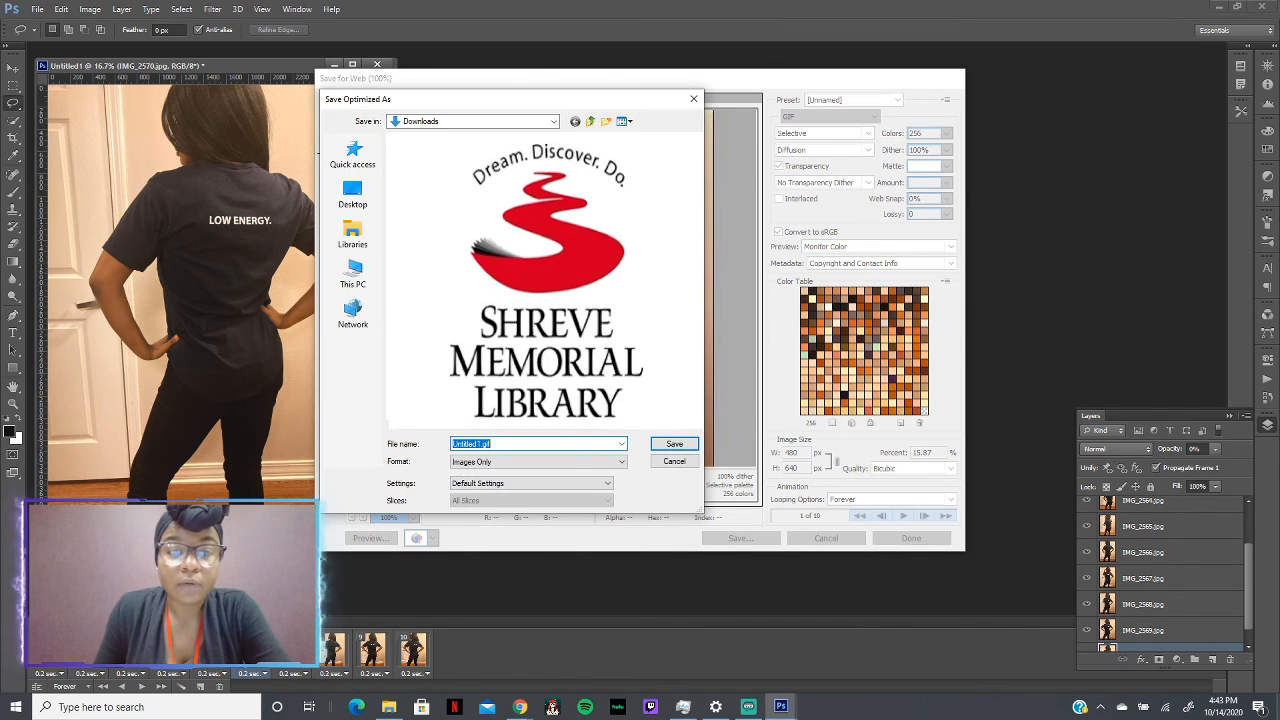
left_click(481, 444)
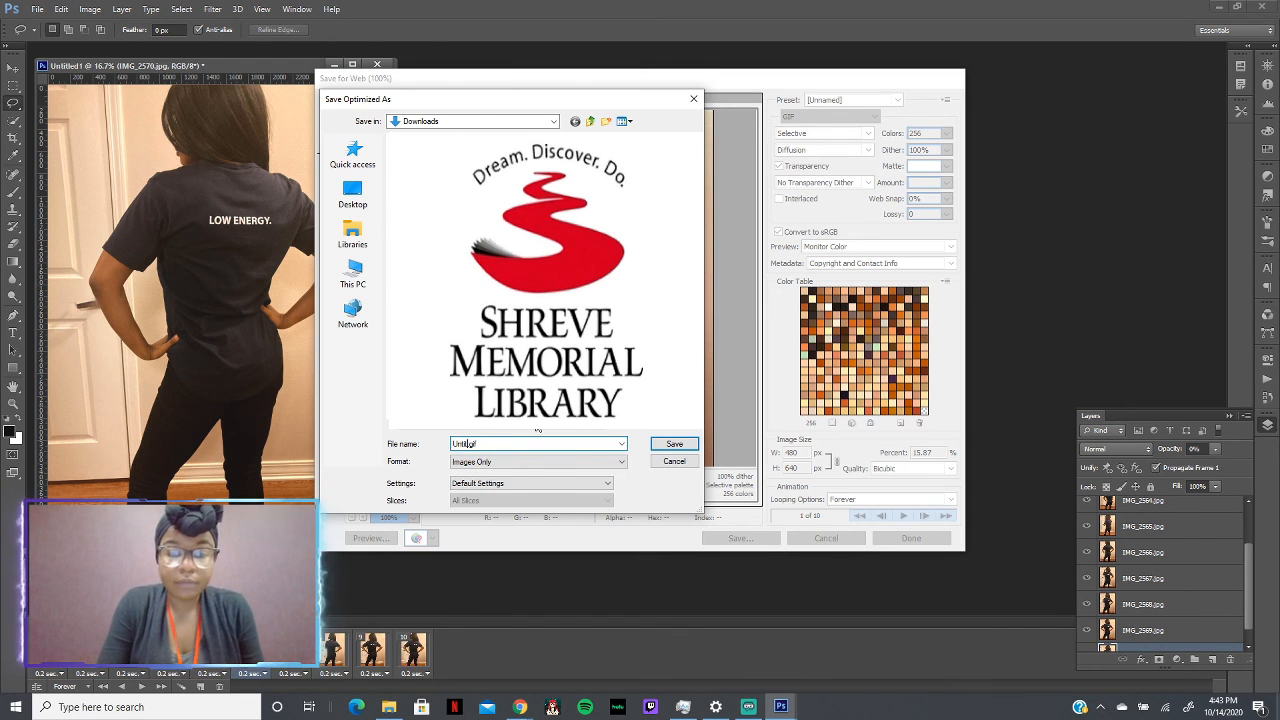
key("BackSpace")
key("BackSpace")
key("BackSpace")
key("BackSpace")
key("BackSpace")
key("BackSpace")
key("BackSpace")
key("BackSpace")
key("BackSpace")
type("Low")
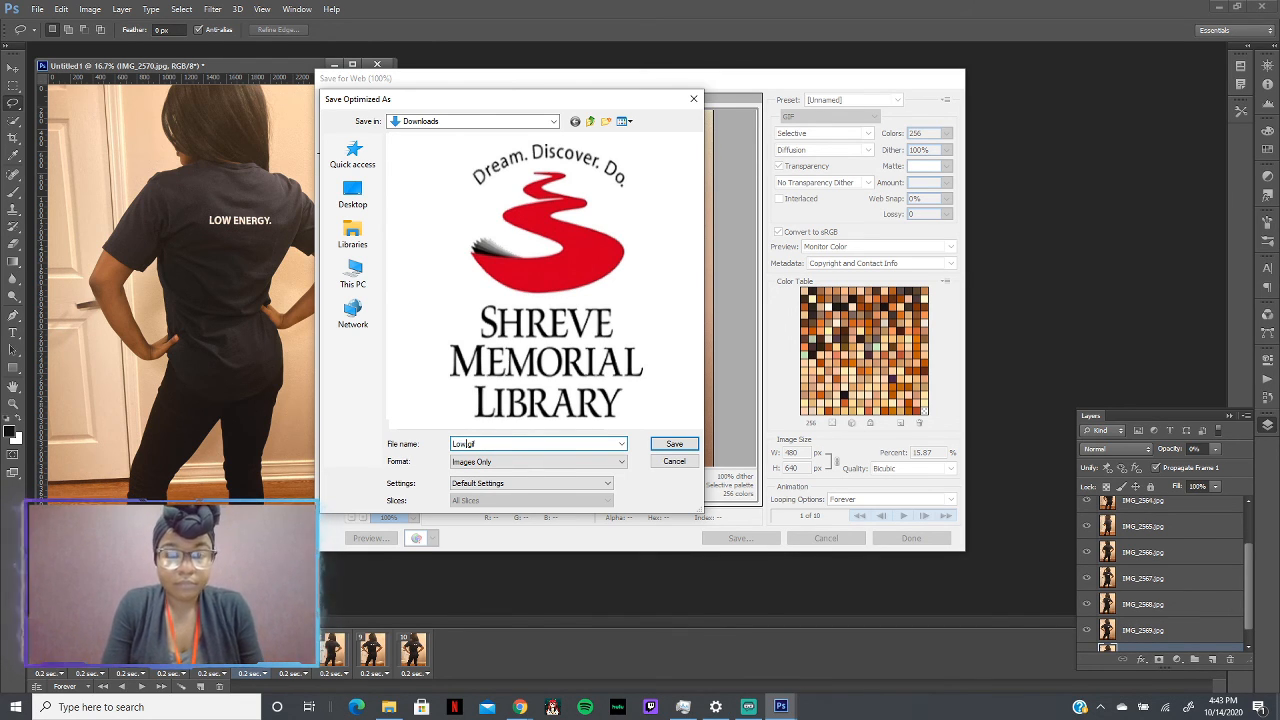
type("Energy")
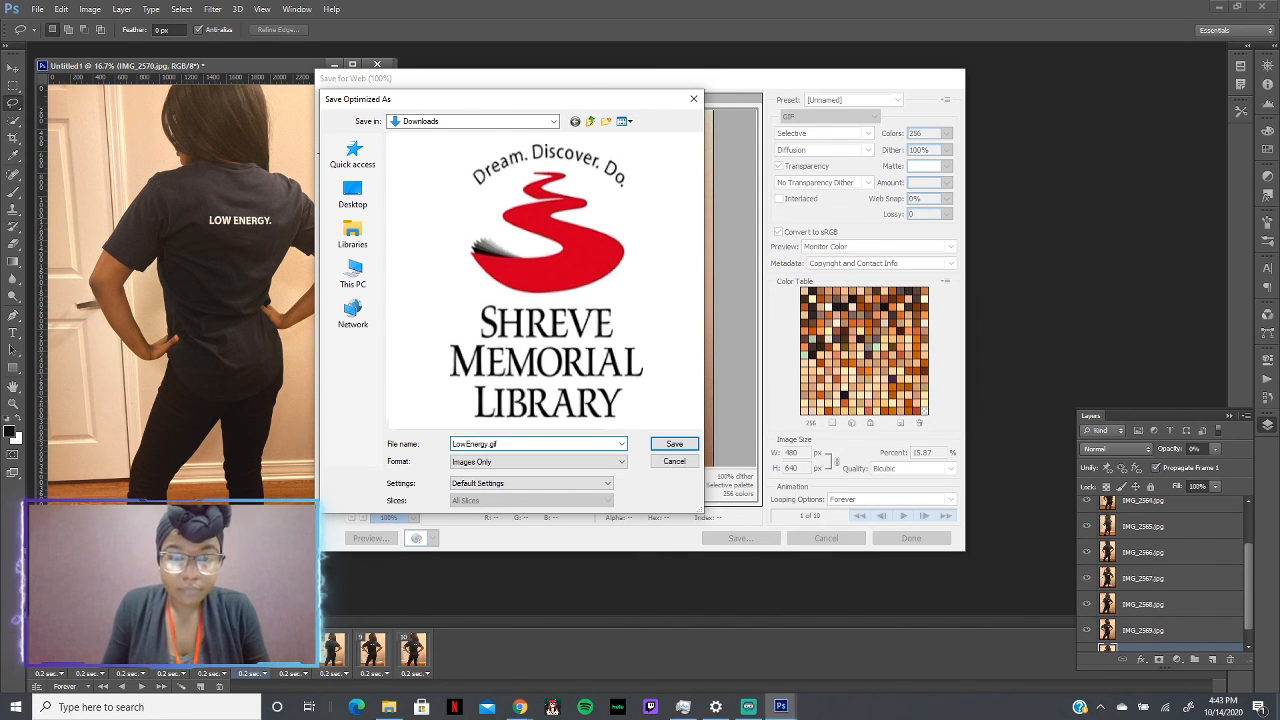
left_click(675, 445)
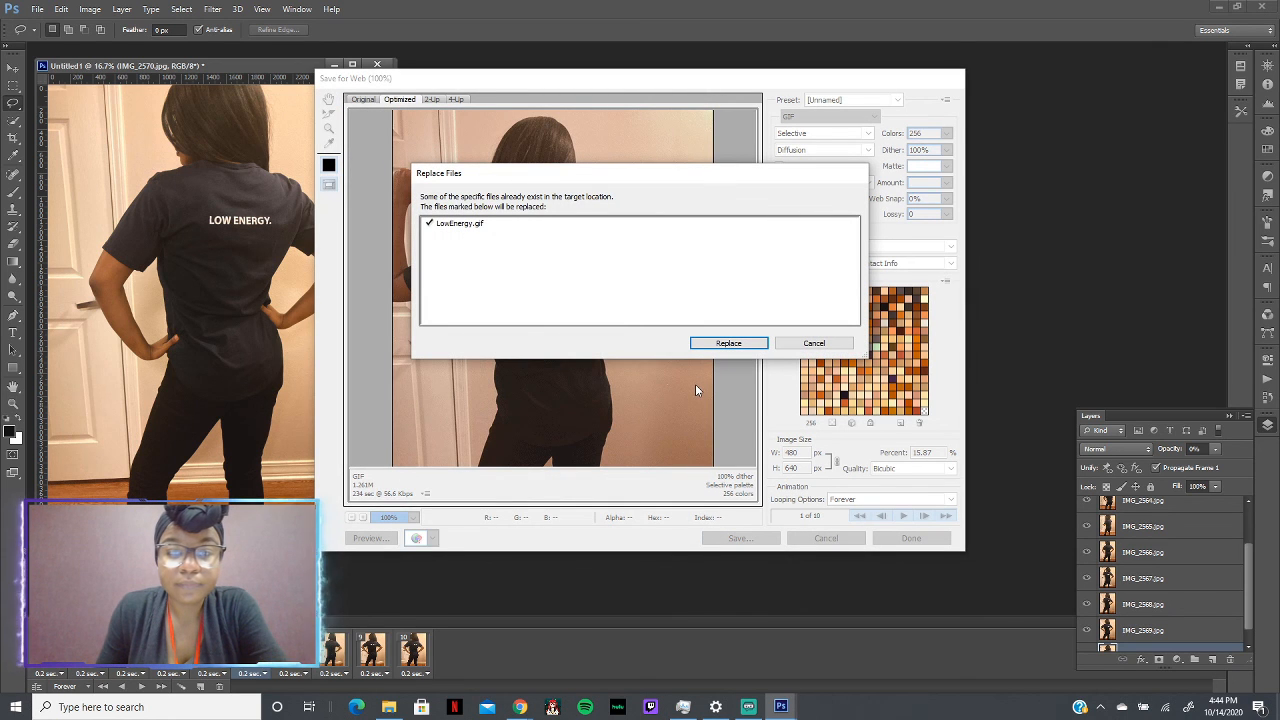
left_click(733, 343)
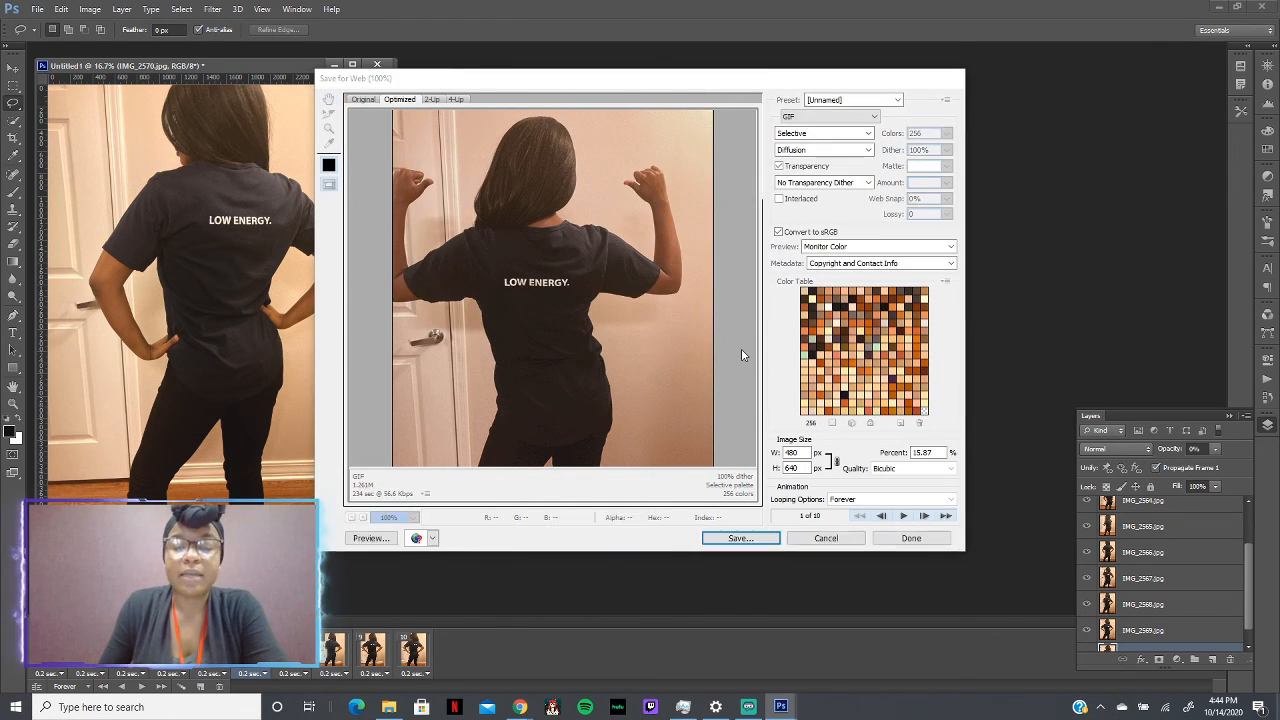